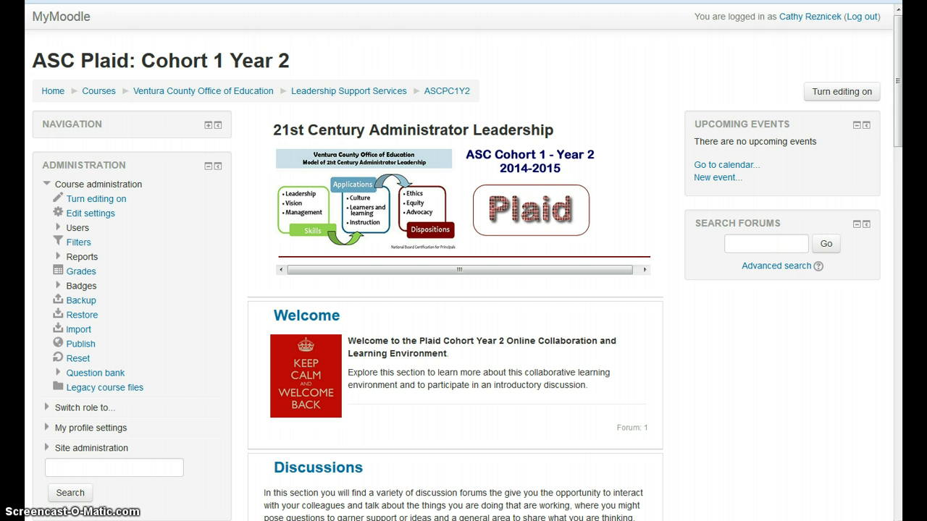
drag(897, 108, 889, 227)
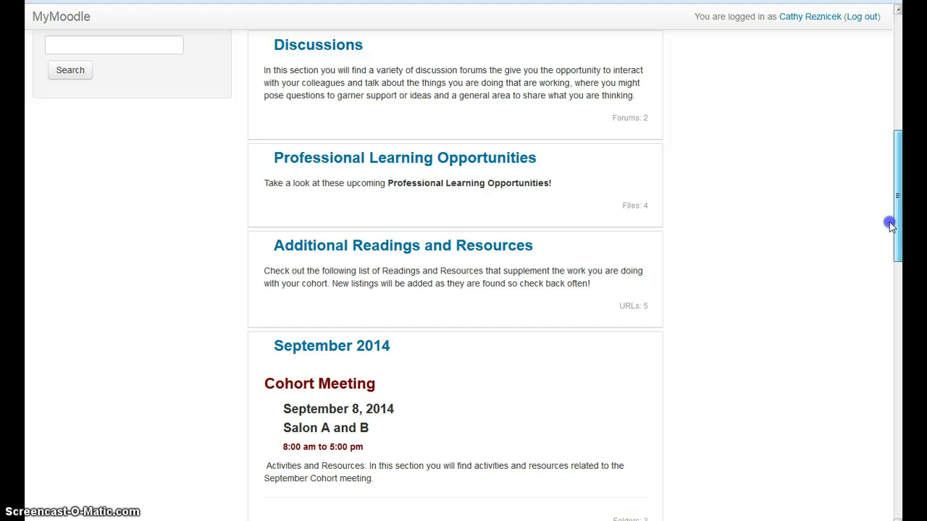
drag(890, 226, 894, 110)
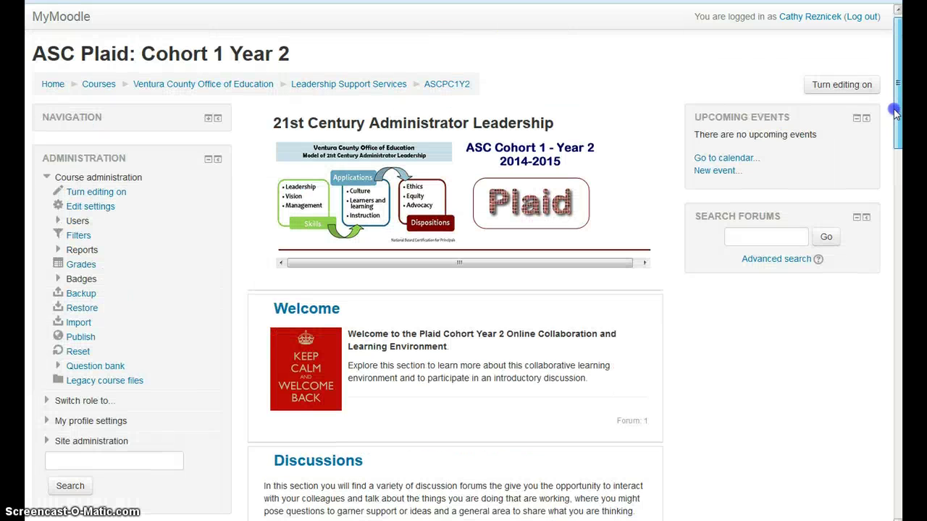
drag(895, 113, 896, 107)
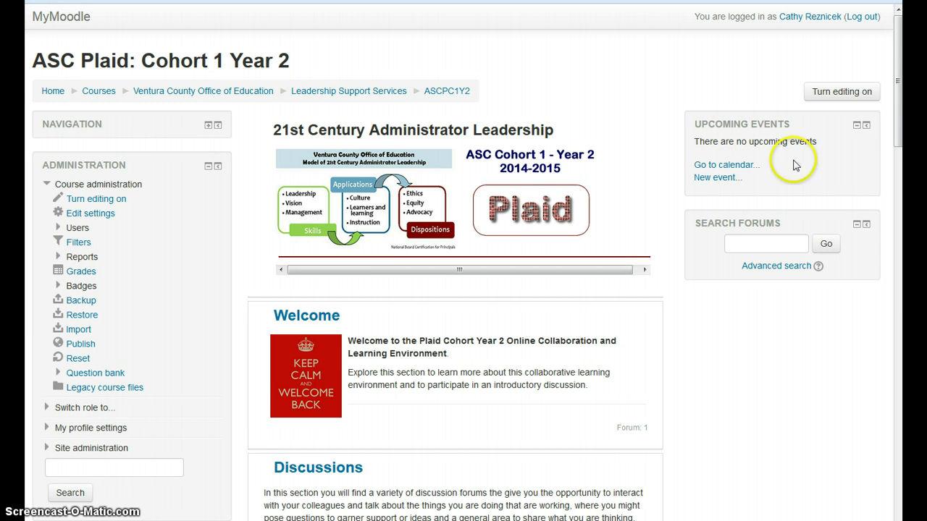
- Dock the Upcoming events, Search forums, Navigation and Administration blocks to the side of the course page
click(866, 126)
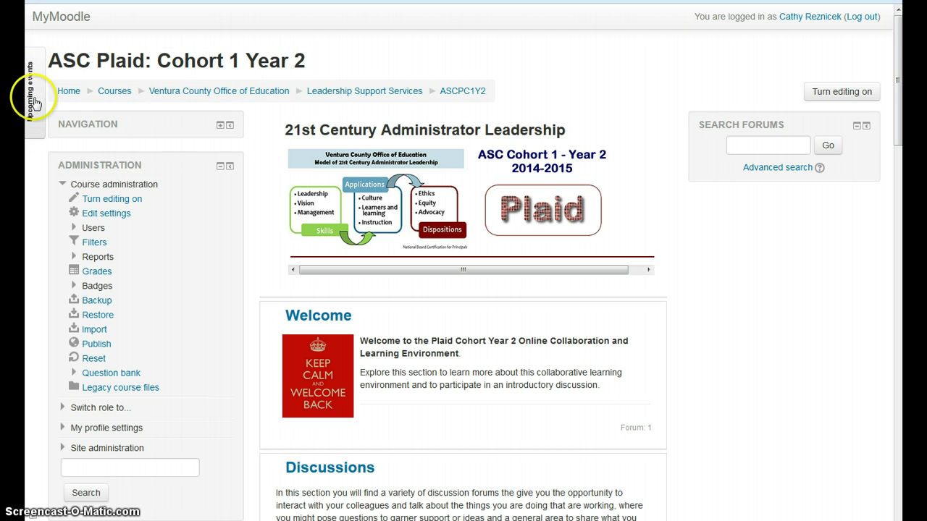
mouse_move(30, 94)
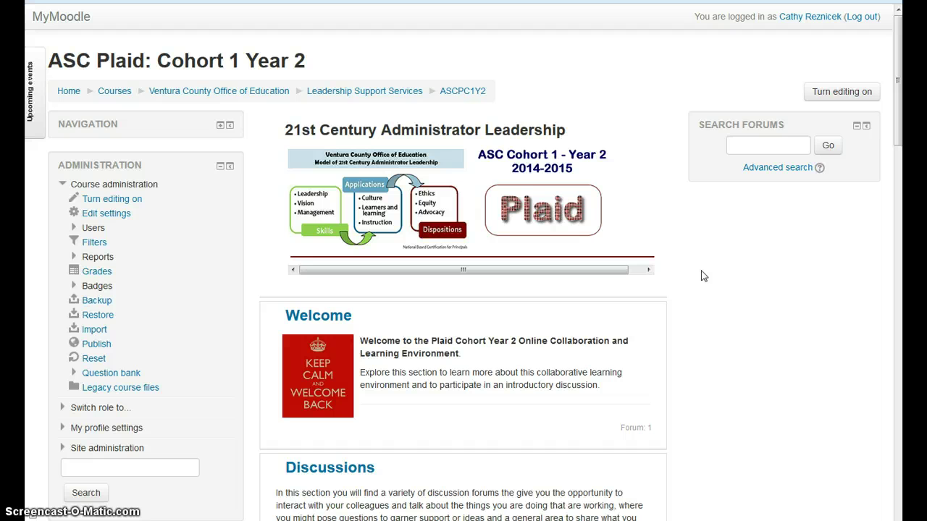
click(866, 127)
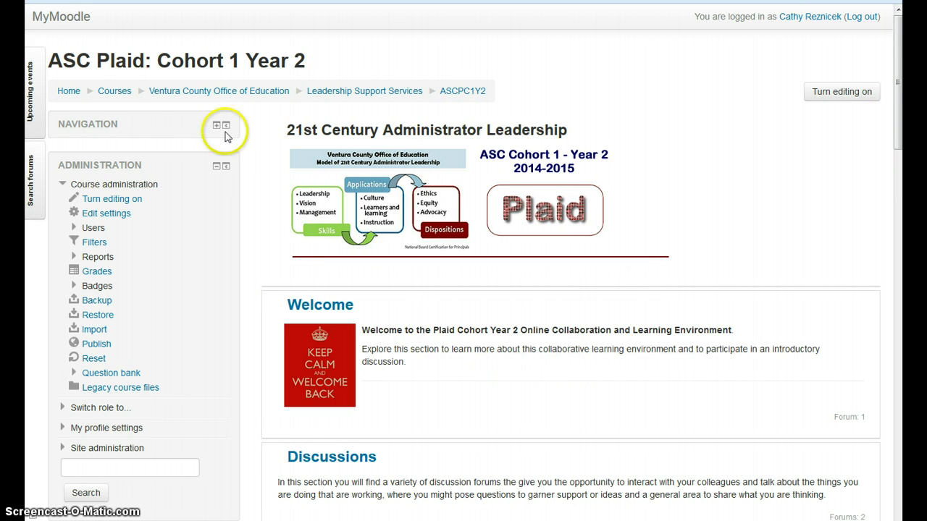
click(228, 127)
click(228, 127)
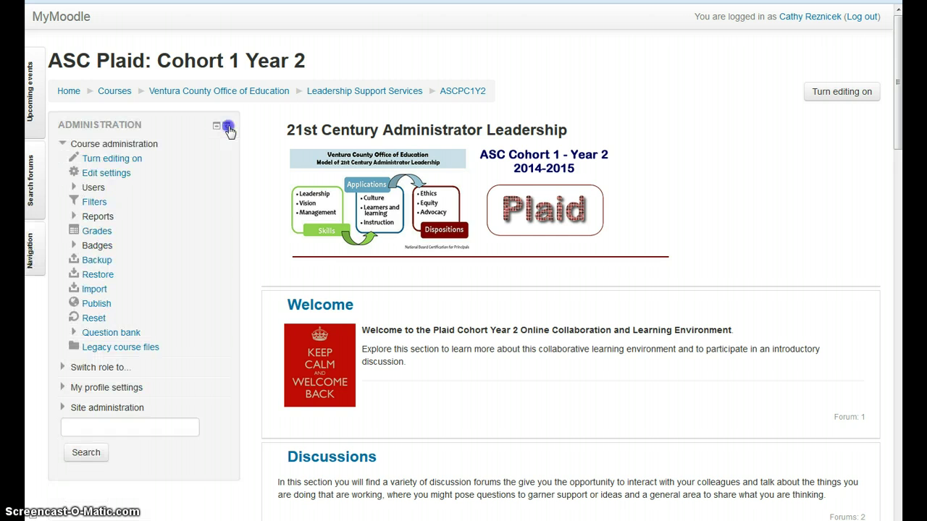
- Preview the contents of the docked Upcoming events, Search forums, Administration and Navigation blocks
click(29, 116)
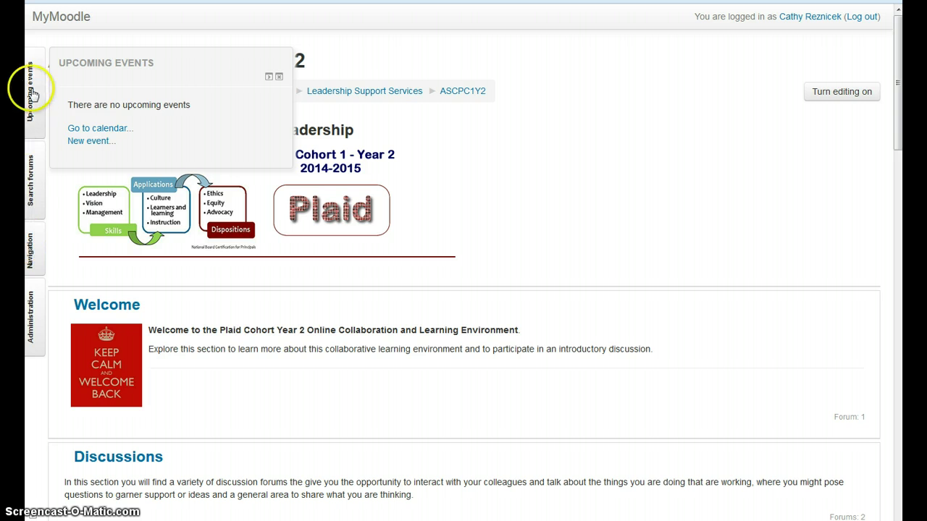
click(34, 194)
click(34, 335)
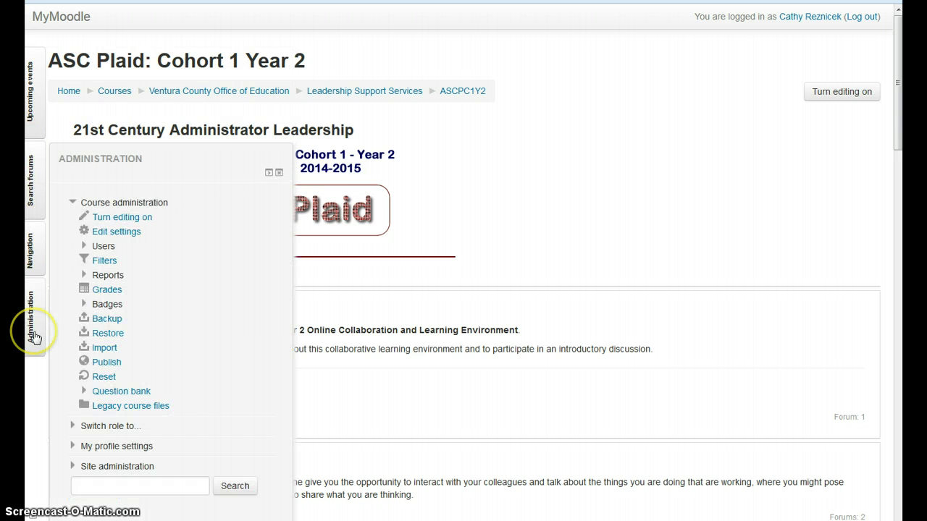
click(33, 263)
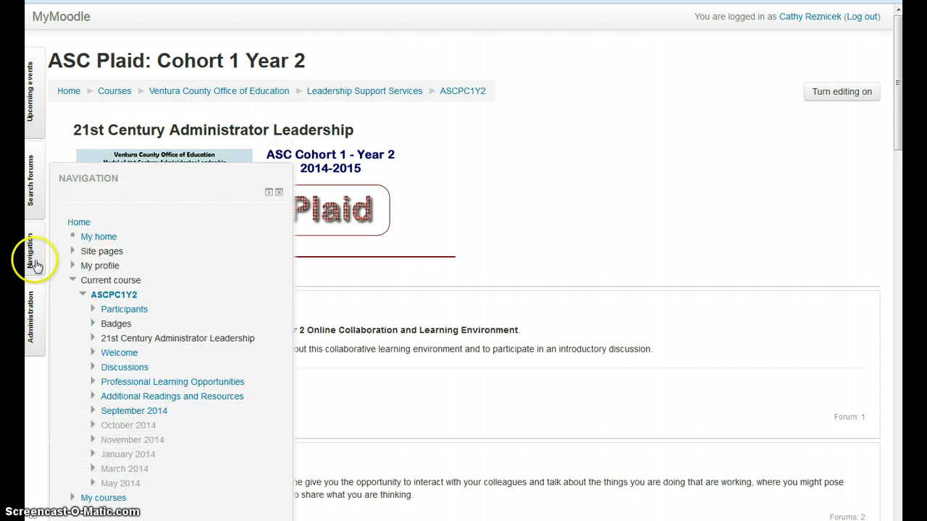
click(35, 264)
click(35, 265)
- Undock the Navigation block to expand and collapse its contents, and return it to the dock
click(269, 192)
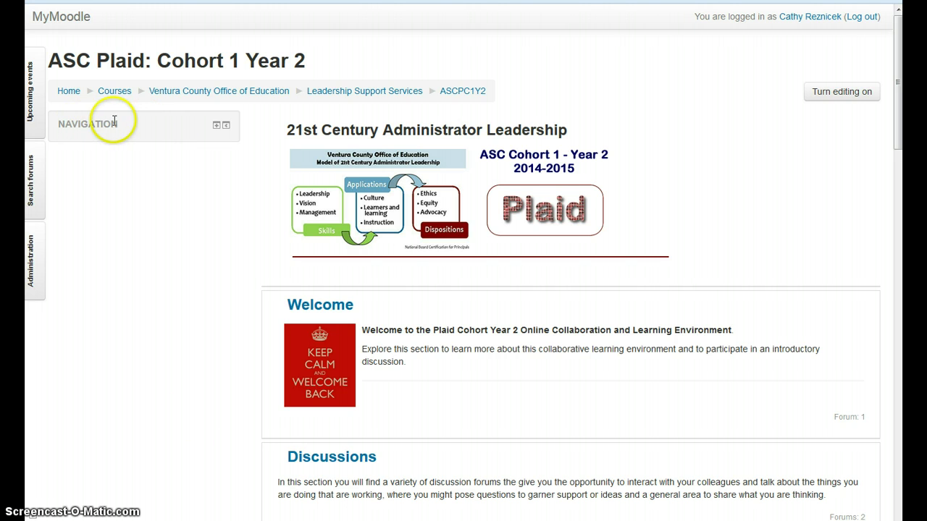
click(217, 130)
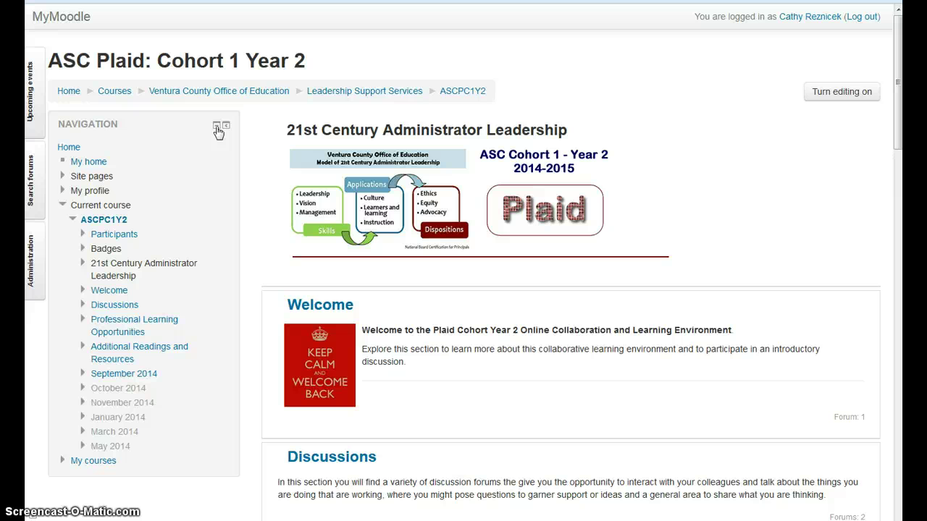
click(218, 130)
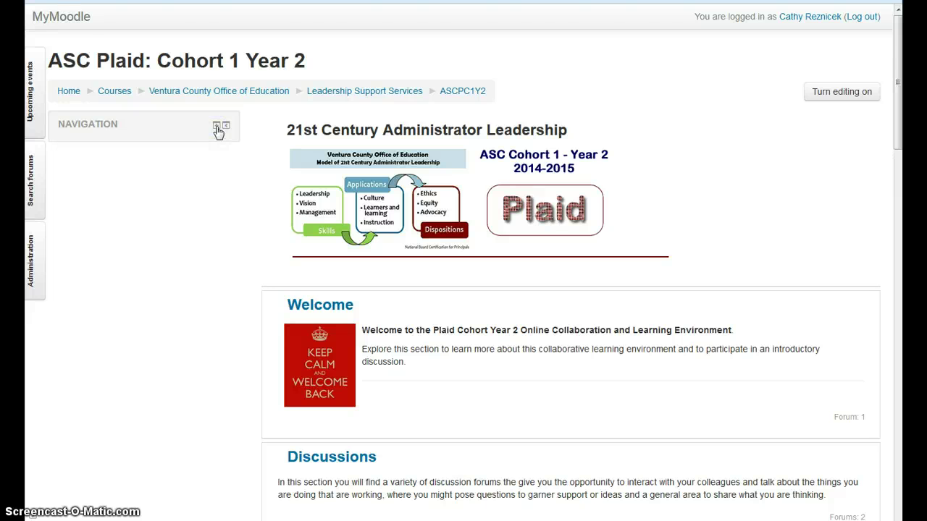
click(227, 128)
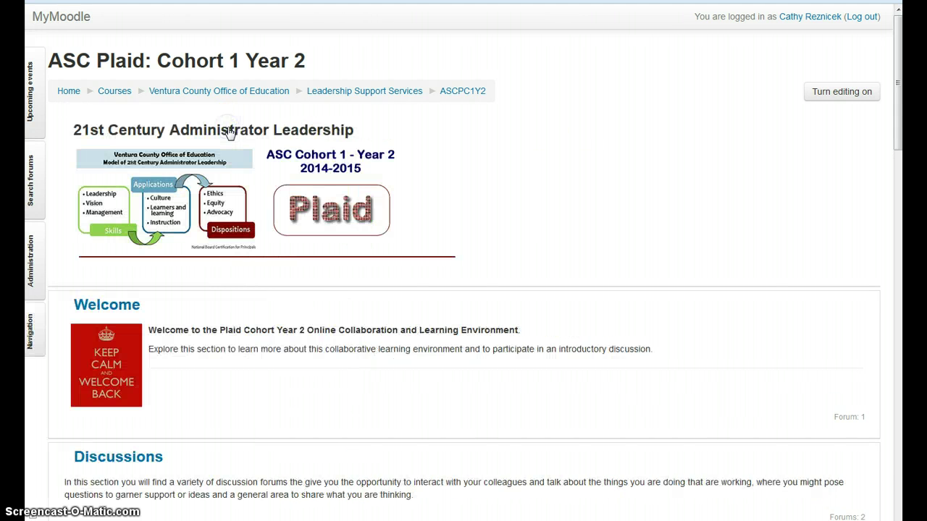
click(229, 132)
click(429, 205)
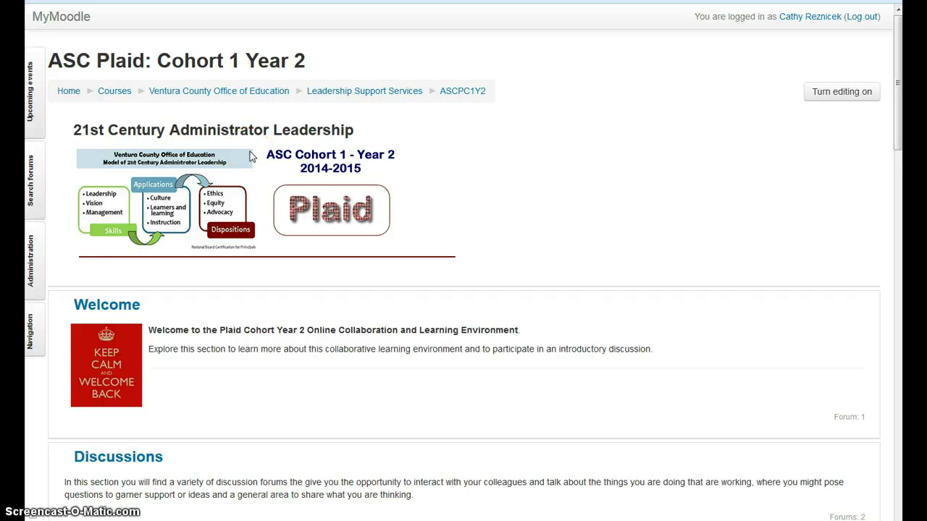
- Open the course's Welcome section and go to its Introductions forum
scroll(644, 138, down, 1)
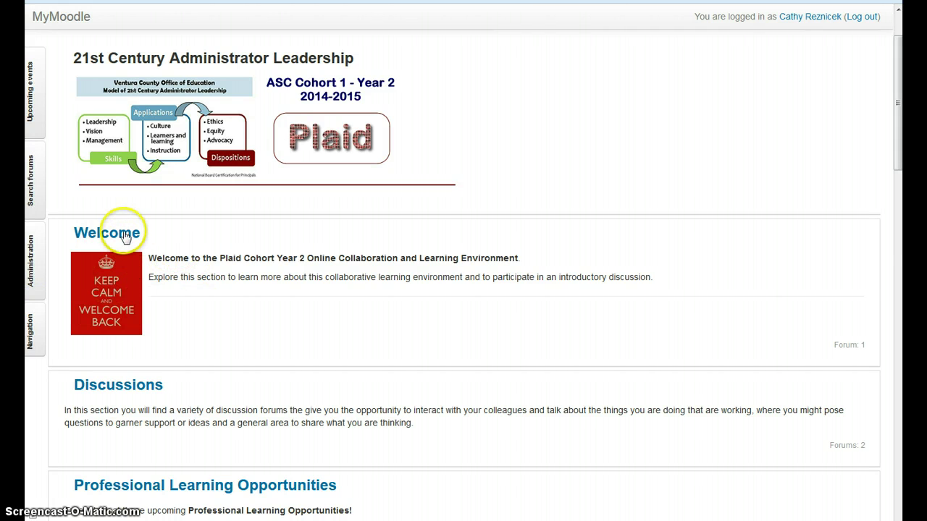
click(125, 236)
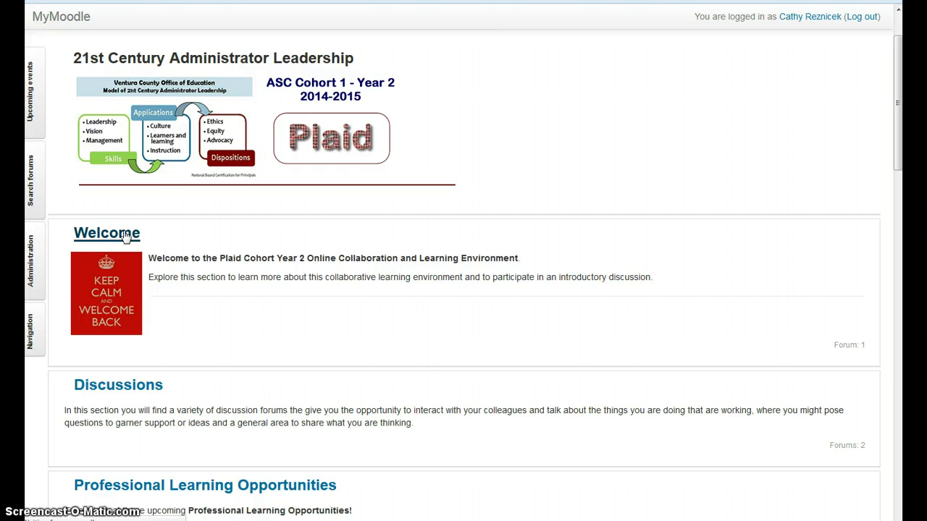
scroll(478, 275, down, 2)
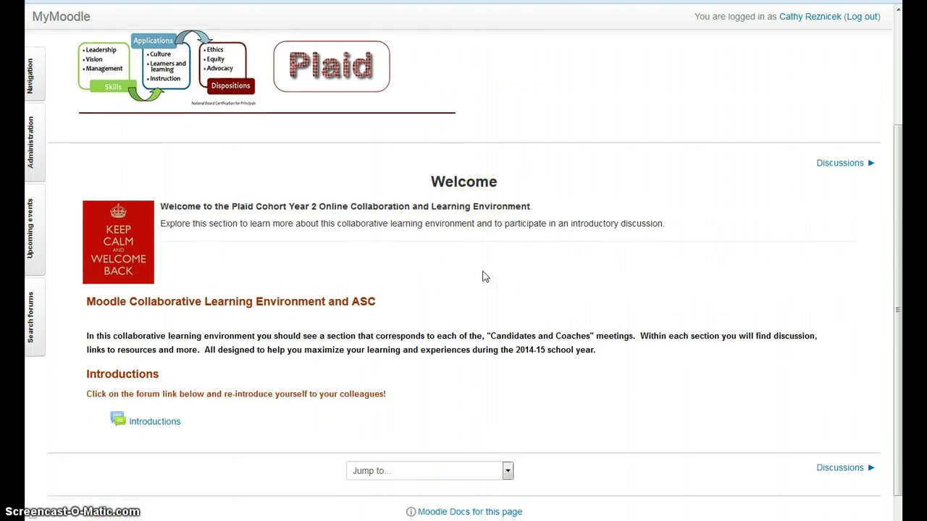
scroll(485, 276, down, 1)
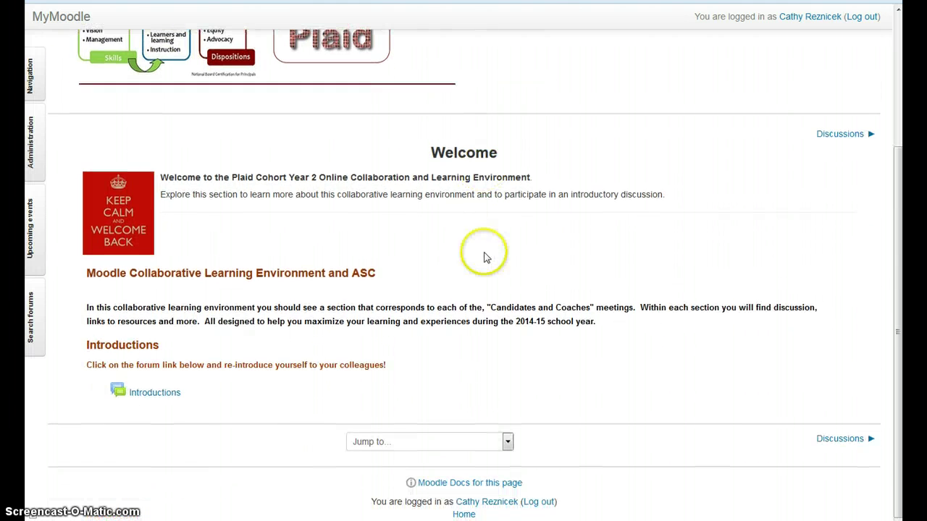
click(171, 396)
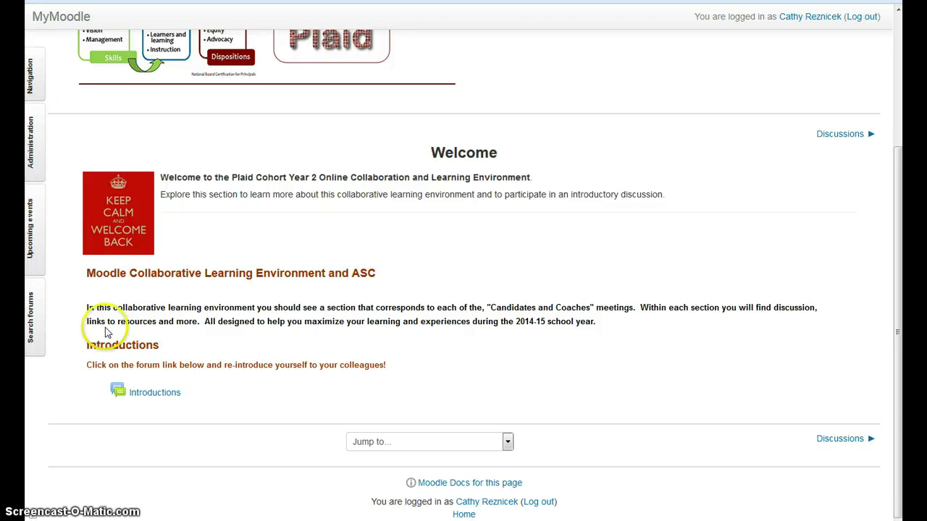
click(157, 399)
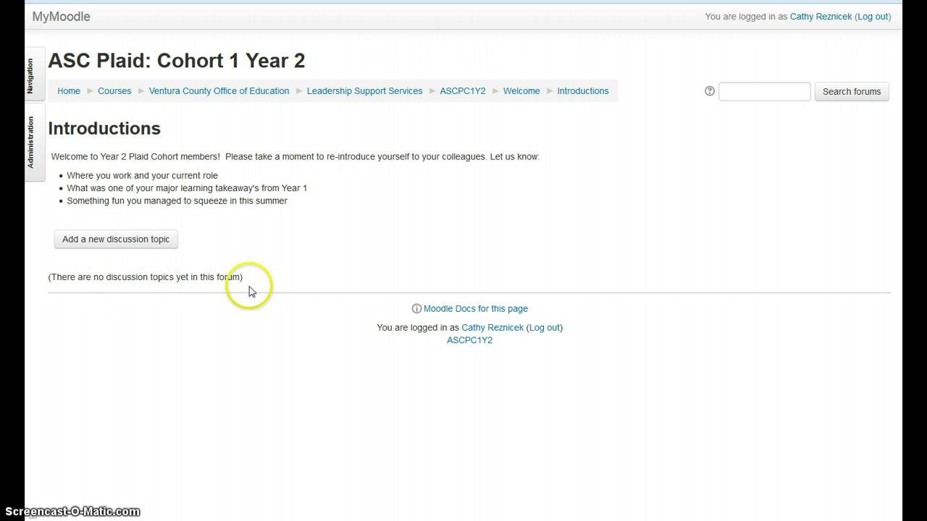
- Start a new discussion topic with the member's full name plus "Intro" as the subject and "HI I am ...." as the message
click(98, 249)
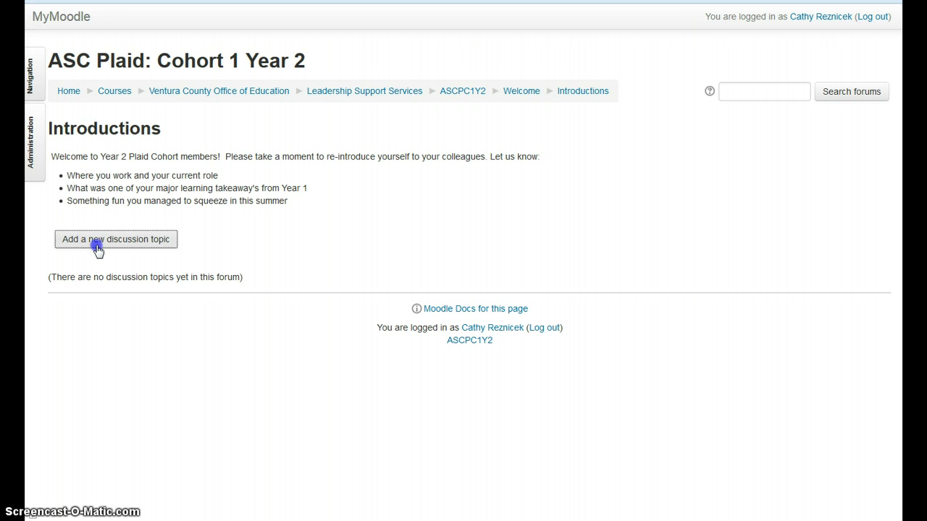
click(240, 265)
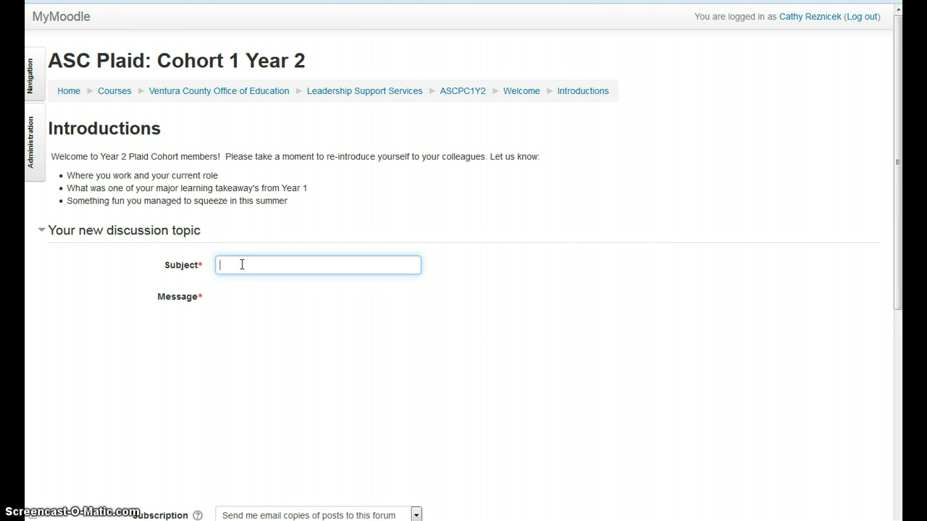
text(Cathy Reznicek Intro)
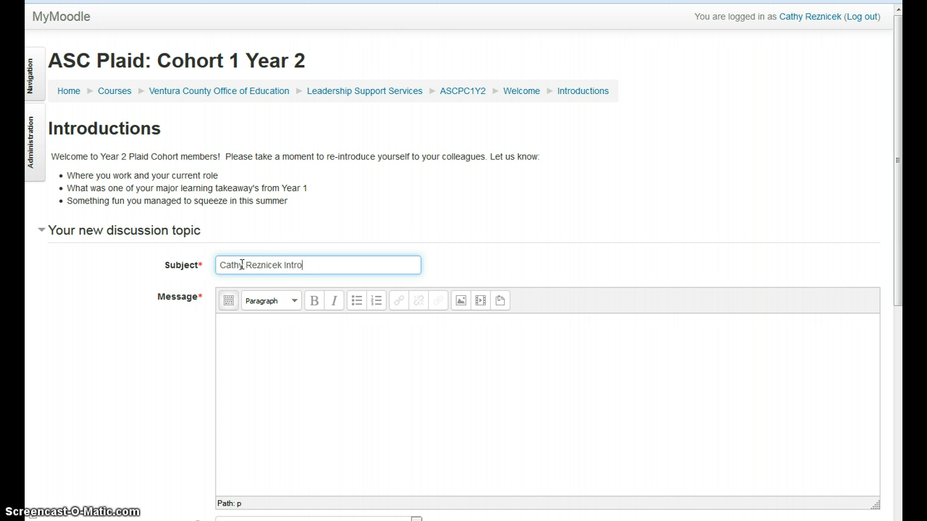
click(304, 398)
text(HI I am ..)
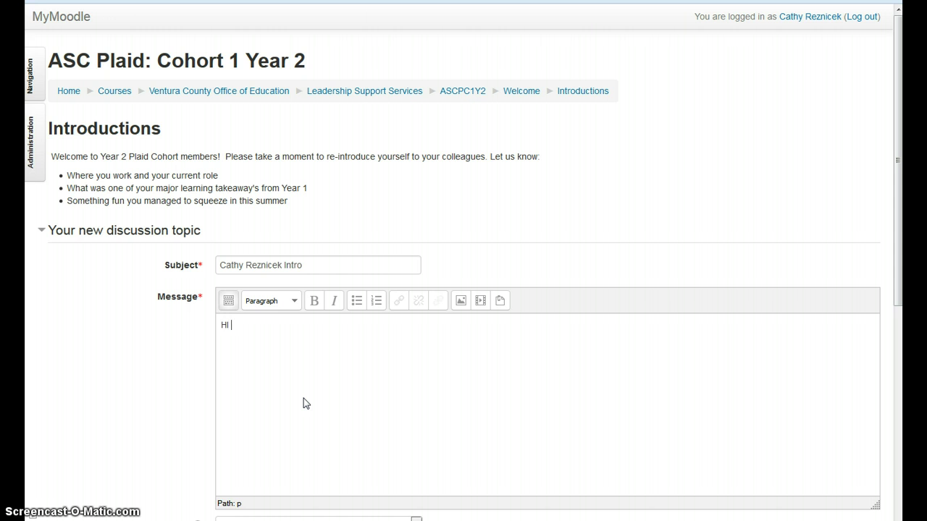
text(..)
- Expand the message editor's toolbar to show the full set of formatting tools
scroll(303, 398, down, 5)
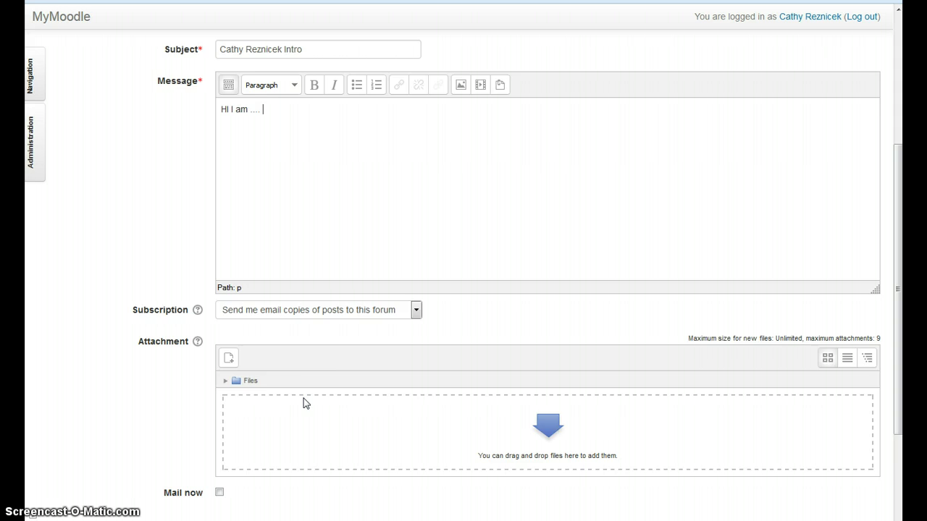
scroll(333, 297, up, 4)
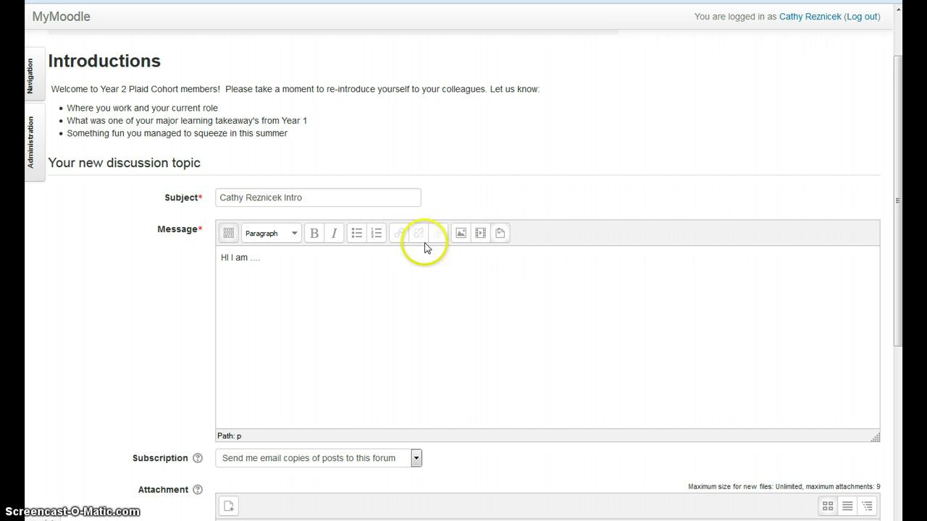
click(227, 233)
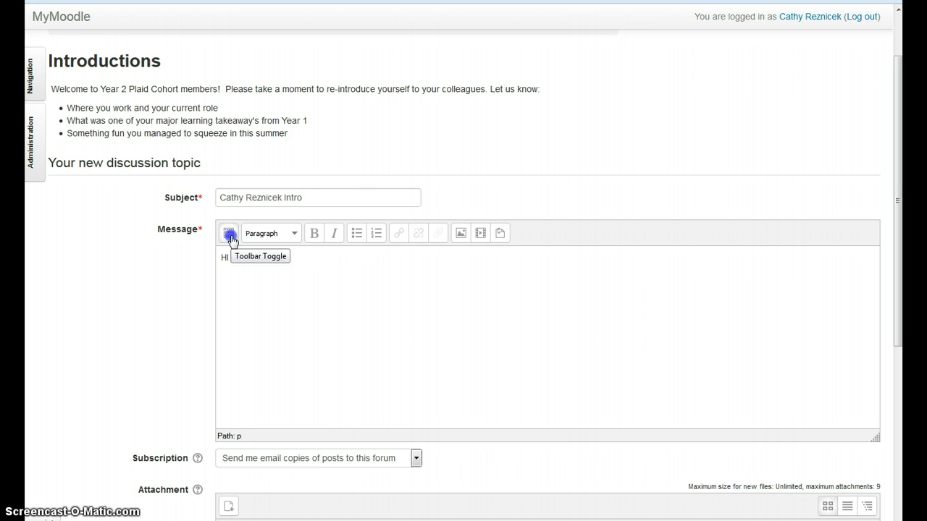
click(229, 234)
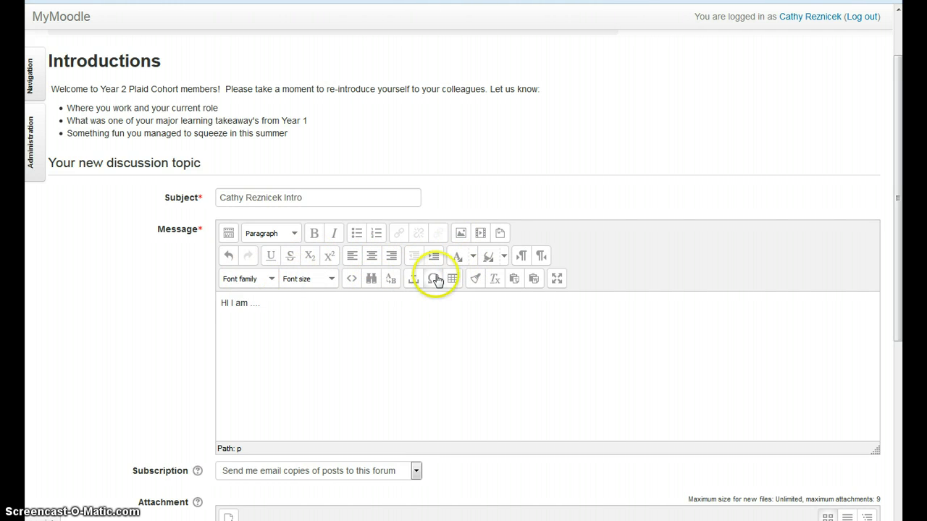
click(229, 233)
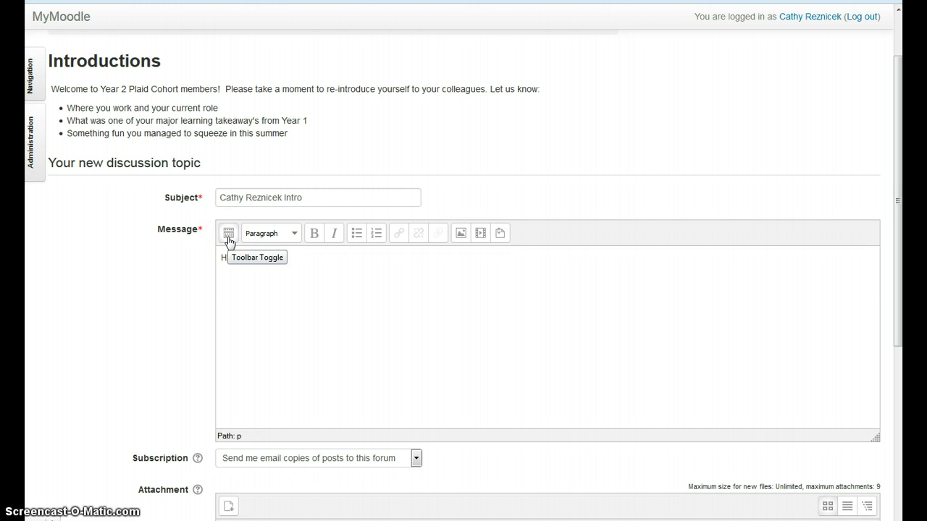
click(228, 233)
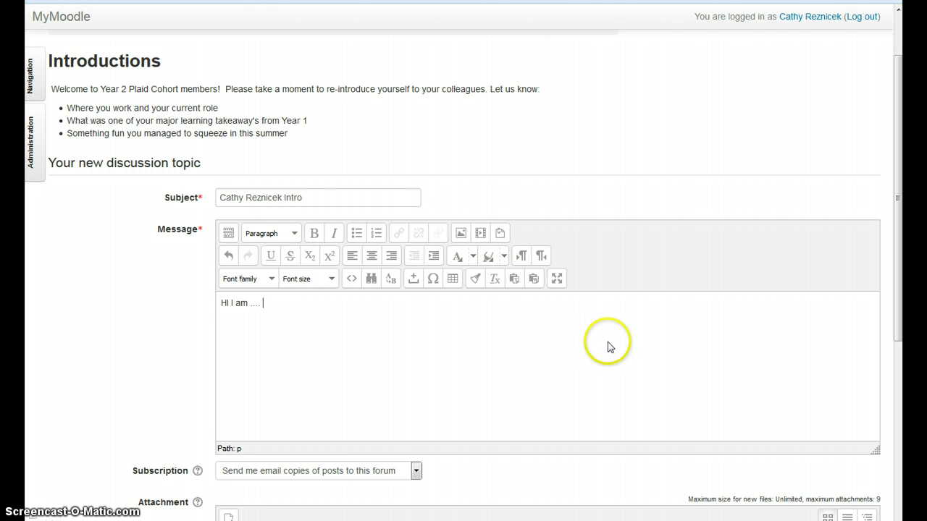
- Post the new topic to the Introductions forum and return to the forum's discussion list
scroll(608, 346, down, 3)
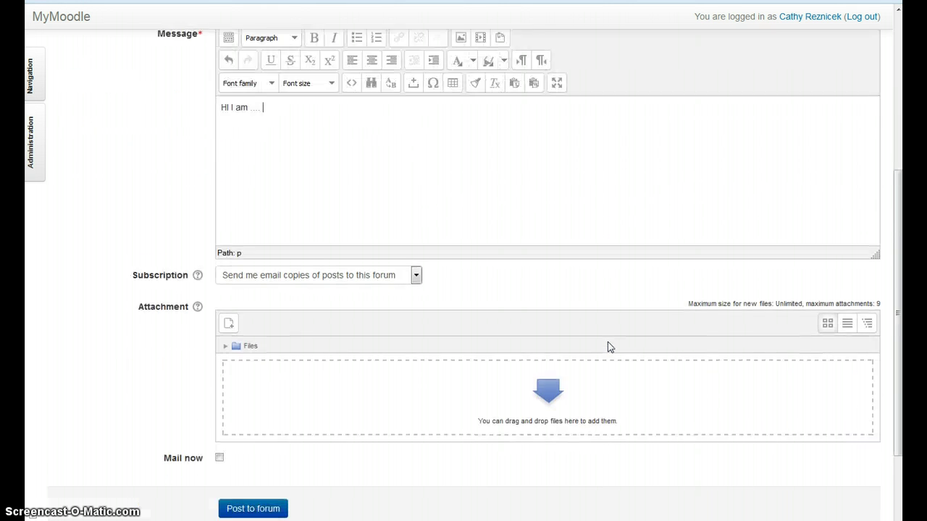
scroll(601, 345, down, 1)
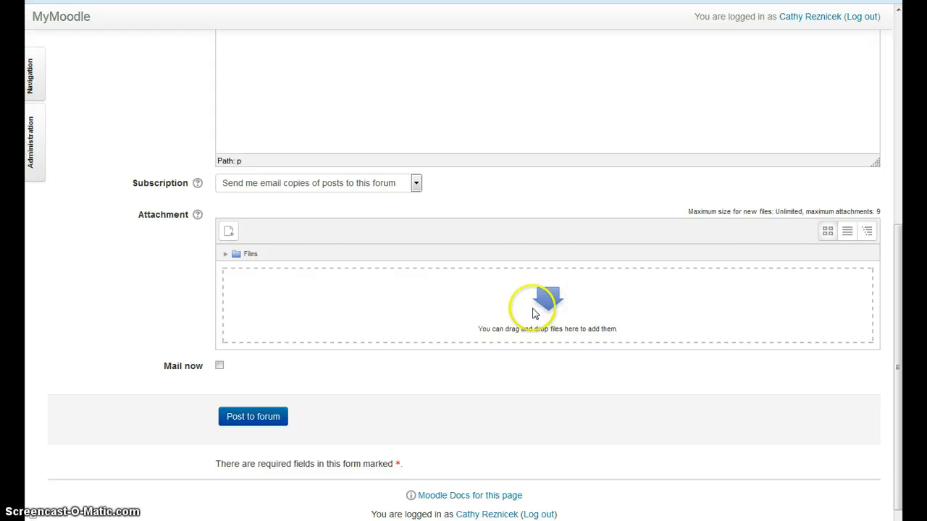
click(246, 425)
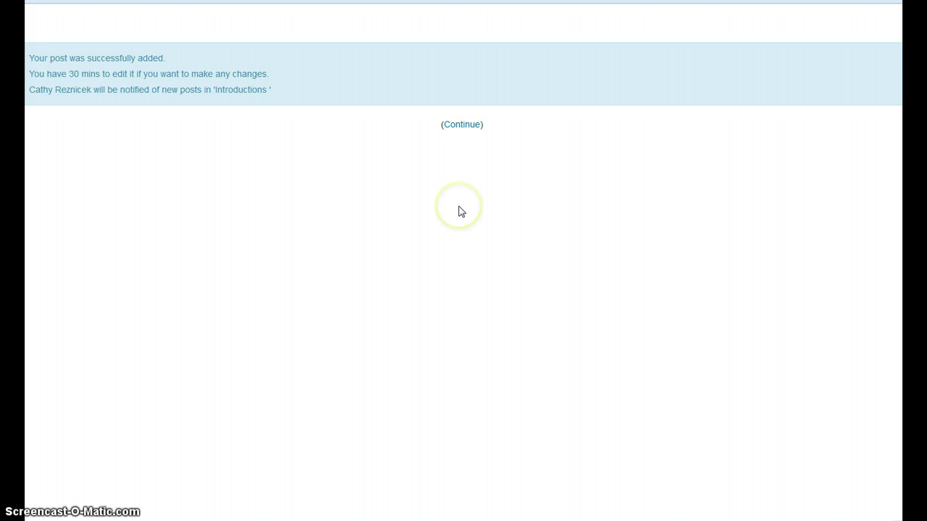
click(461, 126)
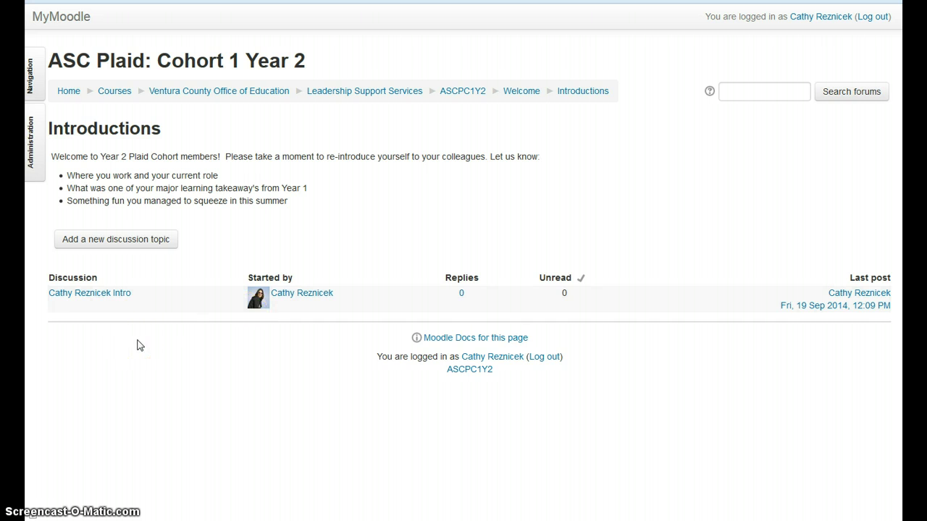
- View the posted introduction discussion and its author's profile, returning to the Introductions forum's discussion list after each
click(101, 293)
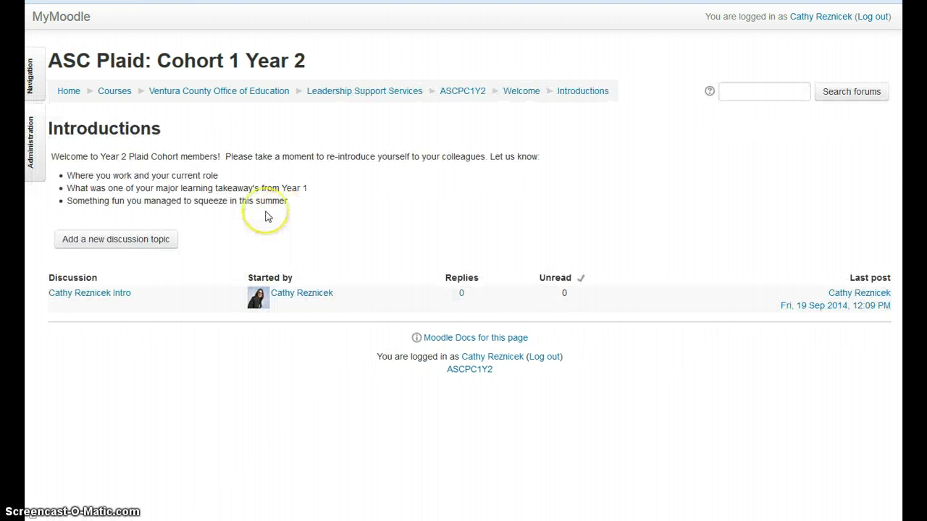
click(112, 296)
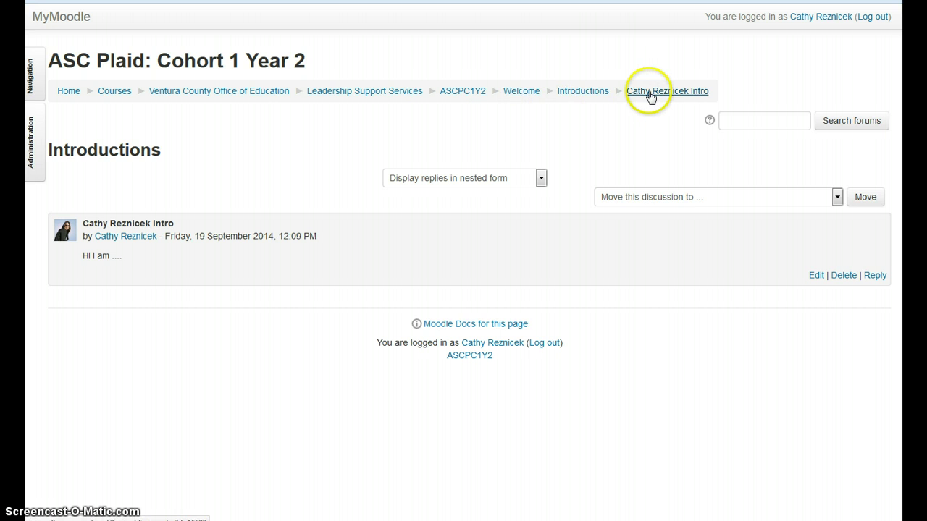
click(588, 95)
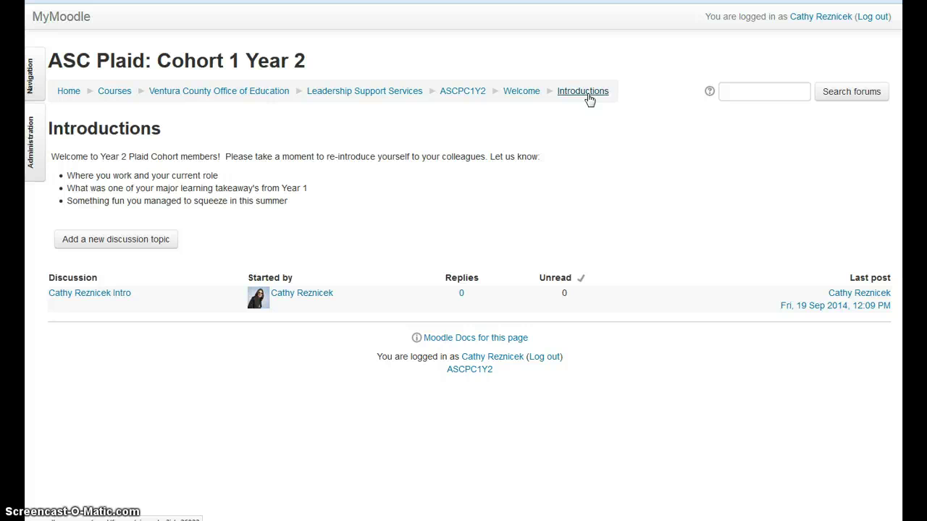
click(323, 297)
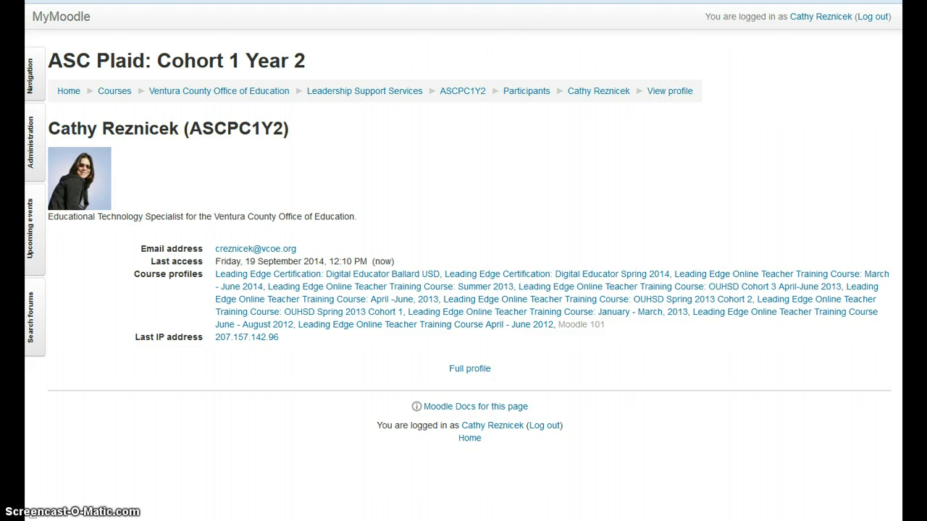
key(alt+Left)
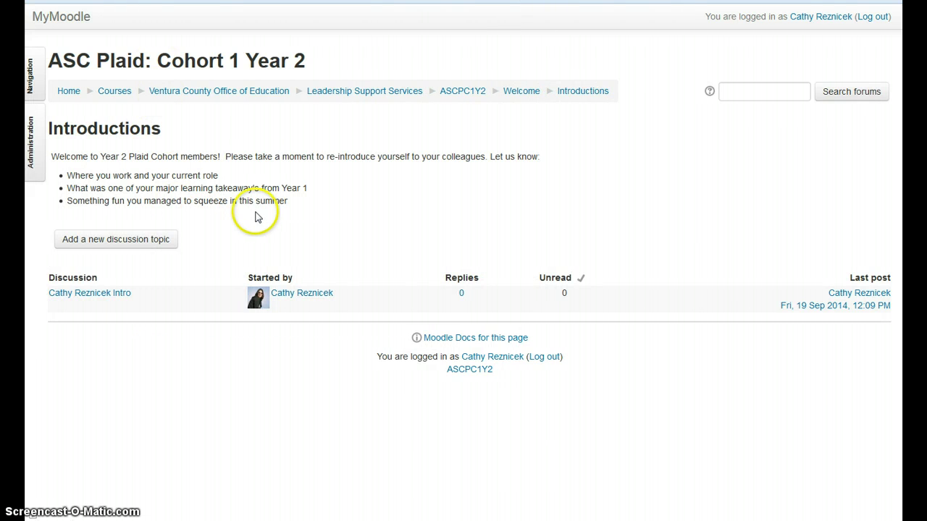
- Go back to the Welcome section to review its contents and return to the main course page
click(522, 91)
scroll(625, 306, down, 2)
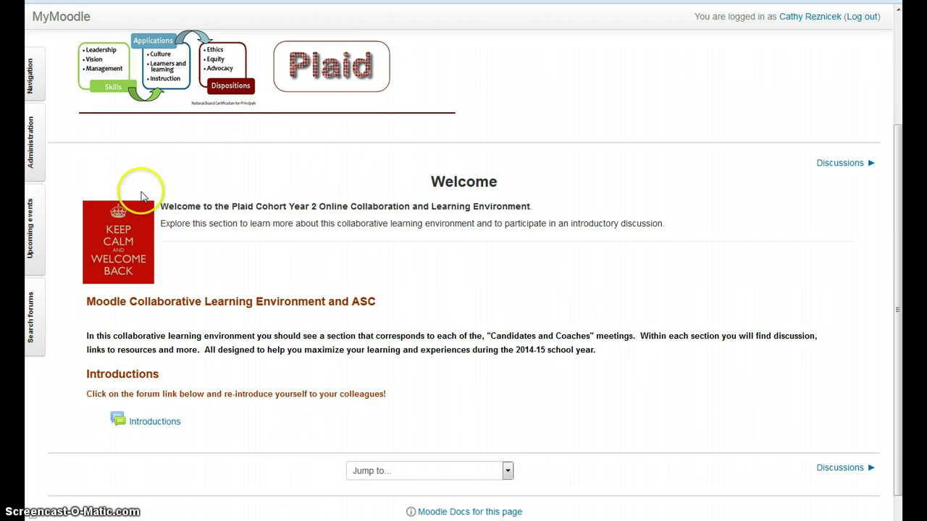
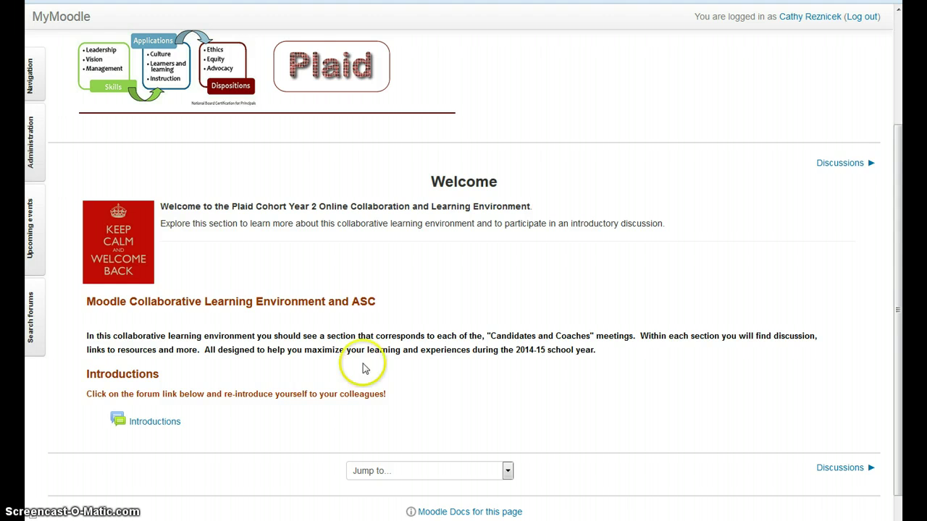
scroll(474, 333, up, 2)
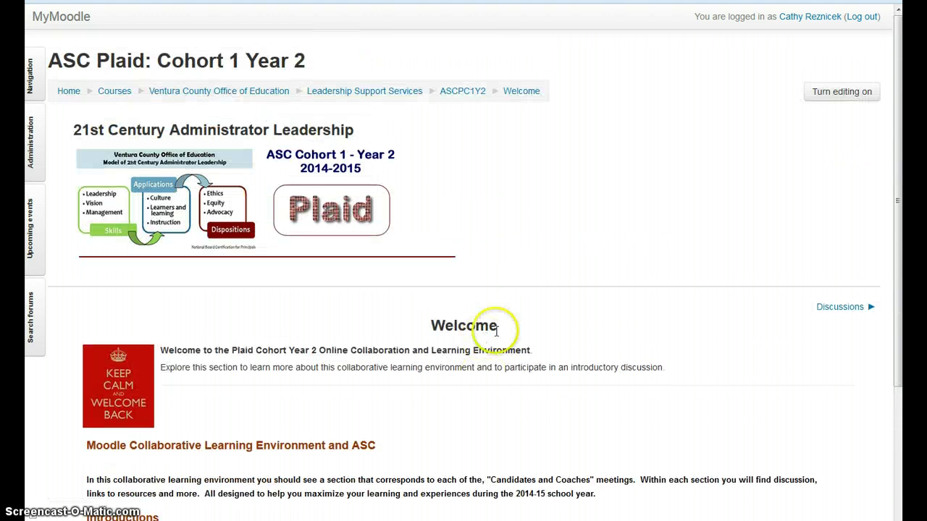
click(462, 93)
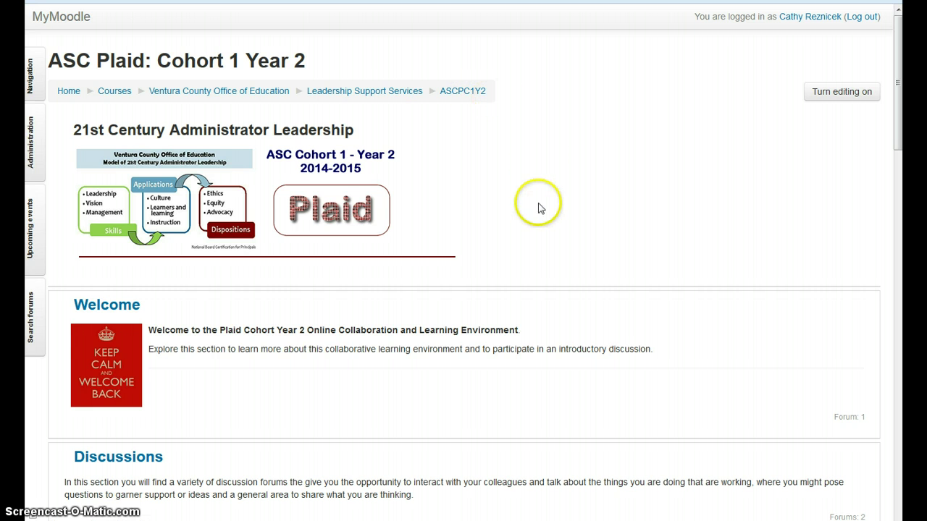
- Open the course's Discussions section, view its PLN's forum and return to the section
scroll(538, 218, down, 3)
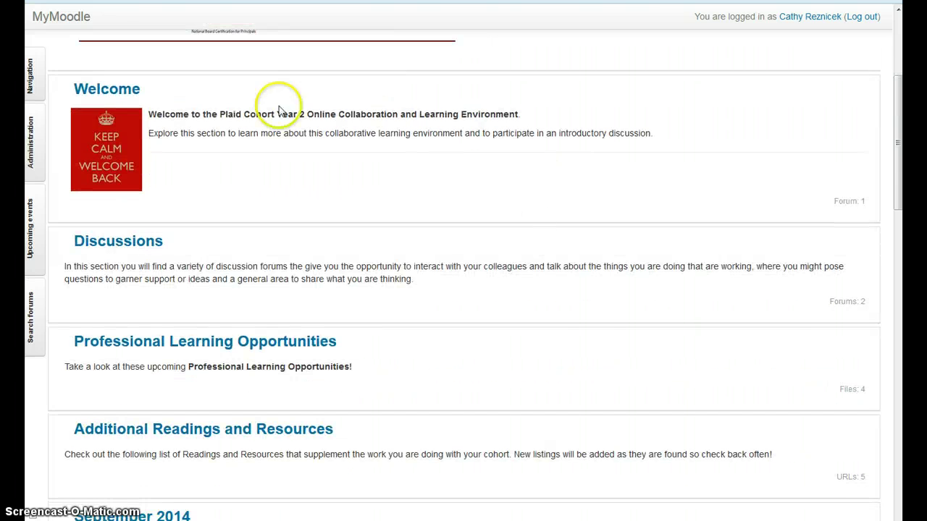
click(153, 252)
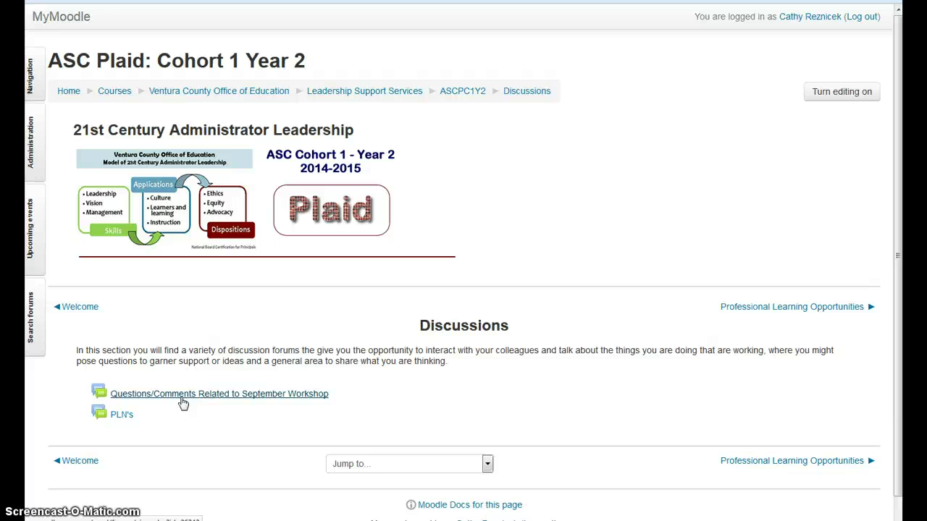
click(123, 414)
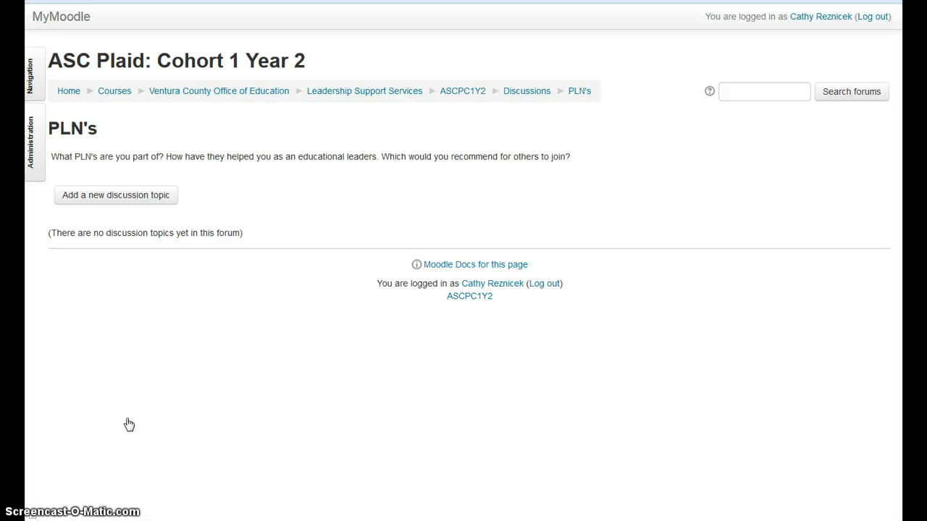
click(159, 376)
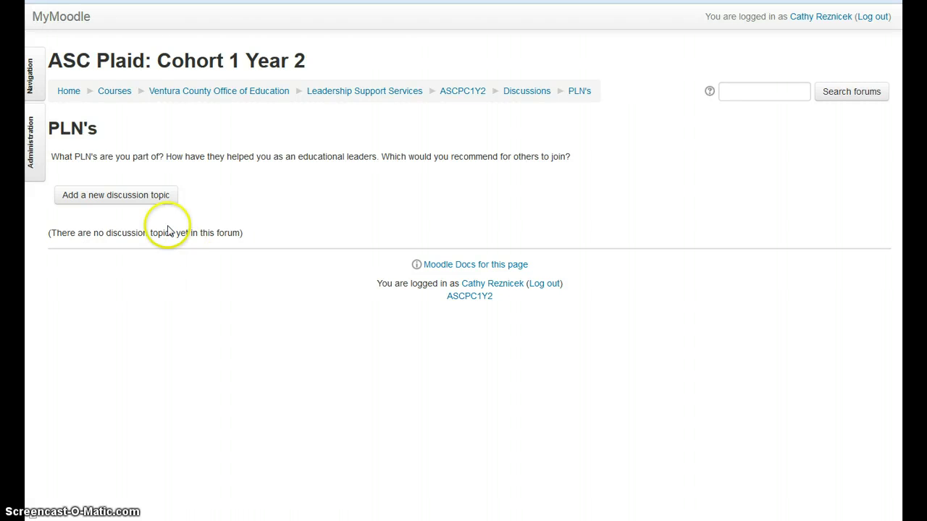
click(124, 203)
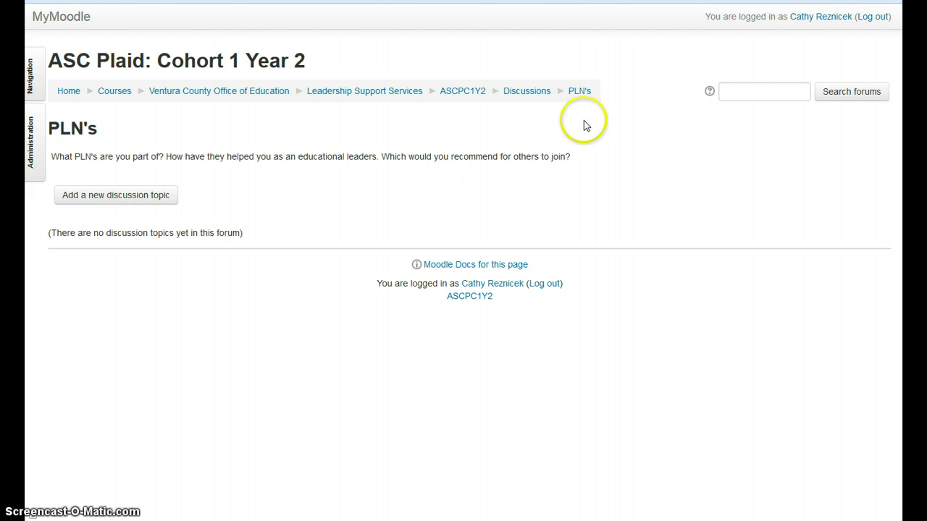
click(522, 92)
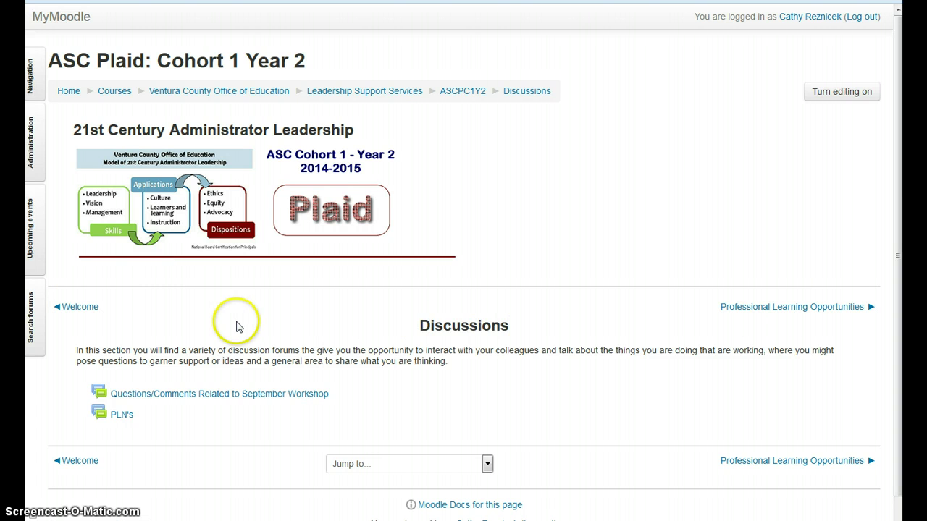
- Move on to the Professional Learning Opportunities section and look over its listed files
click(83, 309)
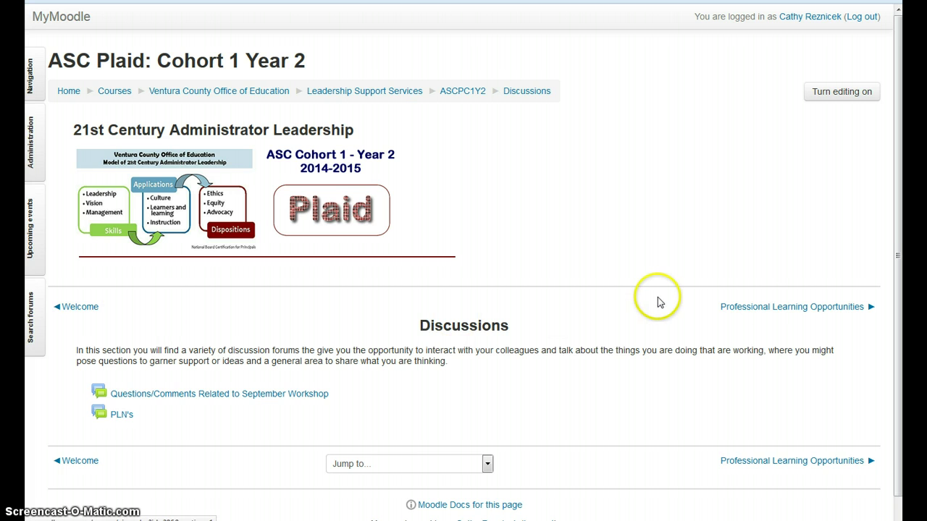
click(767, 307)
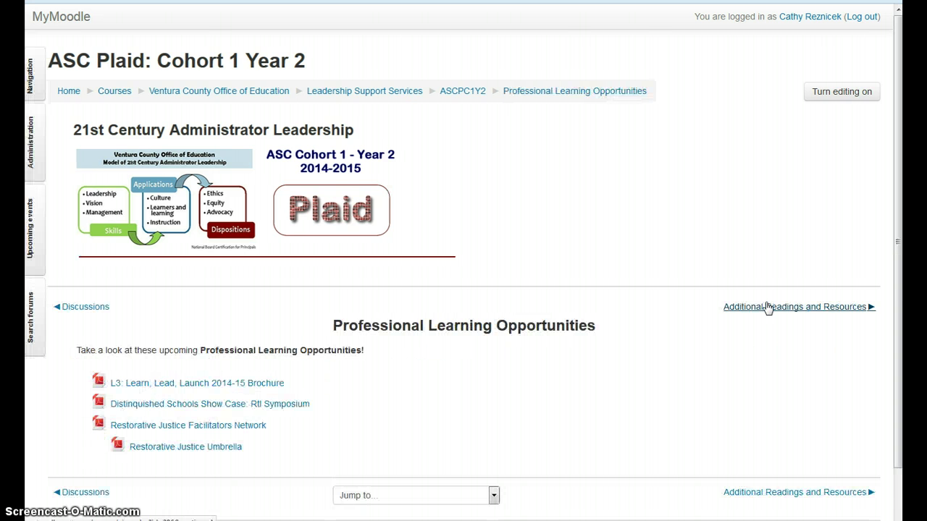
scroll(768, 307, down, 2)
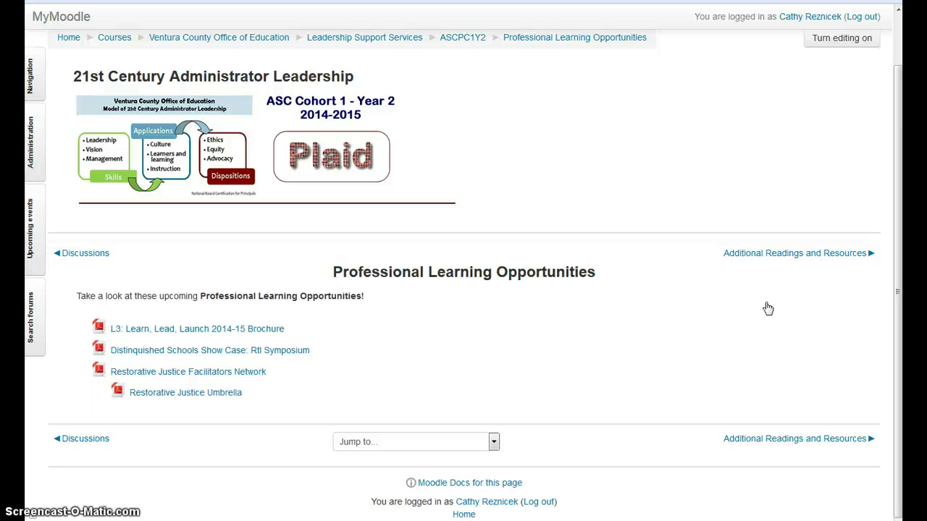
- Go to the Additional Readings and Resources section and look through its listed materials
click(770, 253)
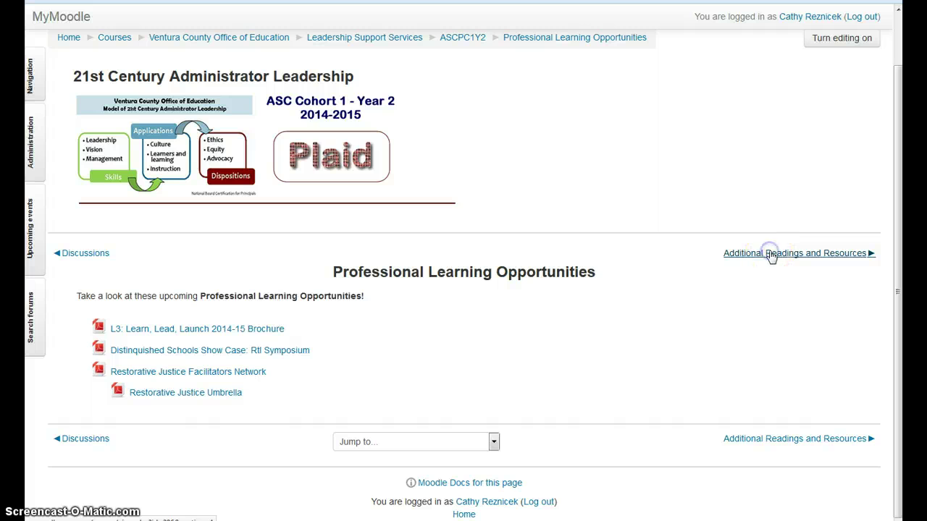
click(640, 344)
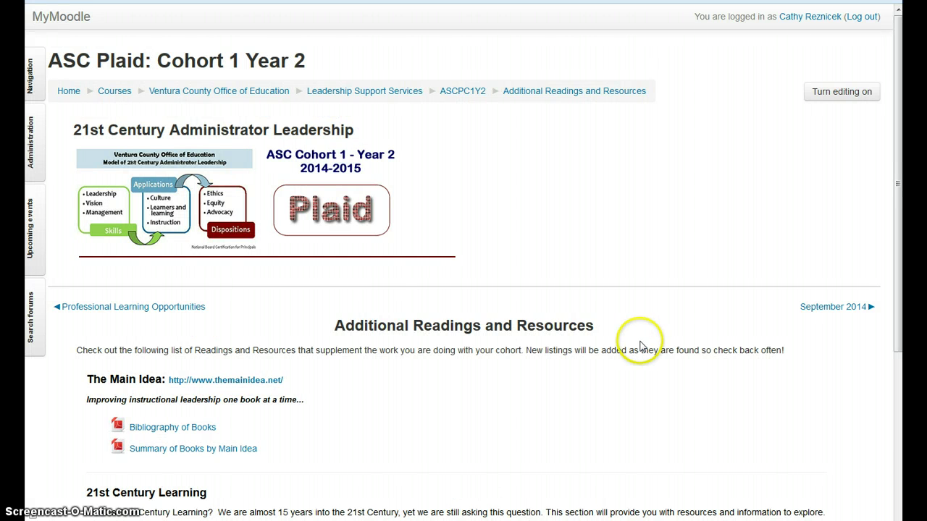
scroll(640, 346, down, 3)
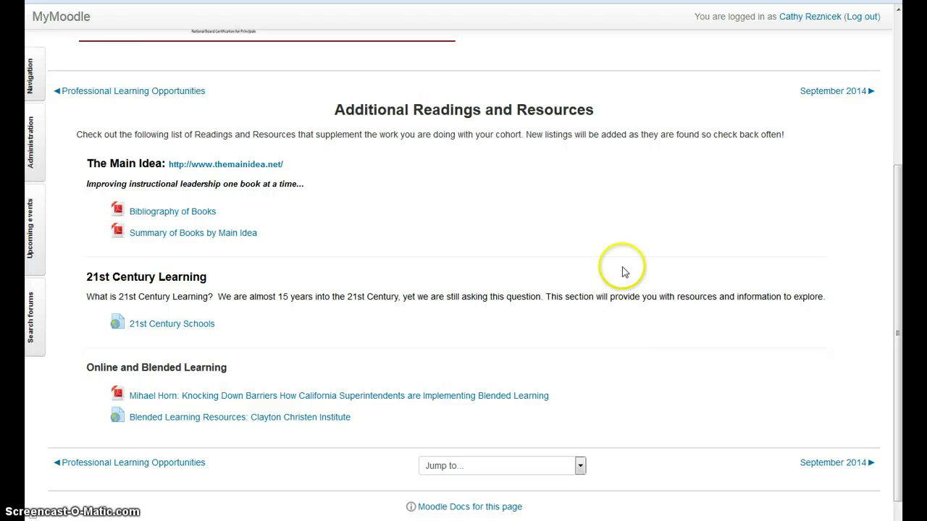
- View the September 2014 section's cohort meeting materials and jump back to the main course page
click(833, 92)
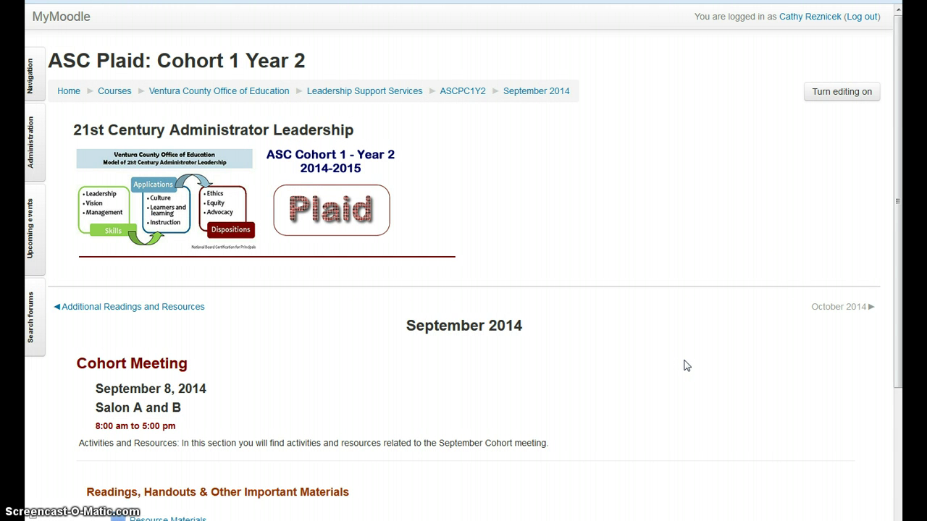
scroll(684, 366, down, 3)
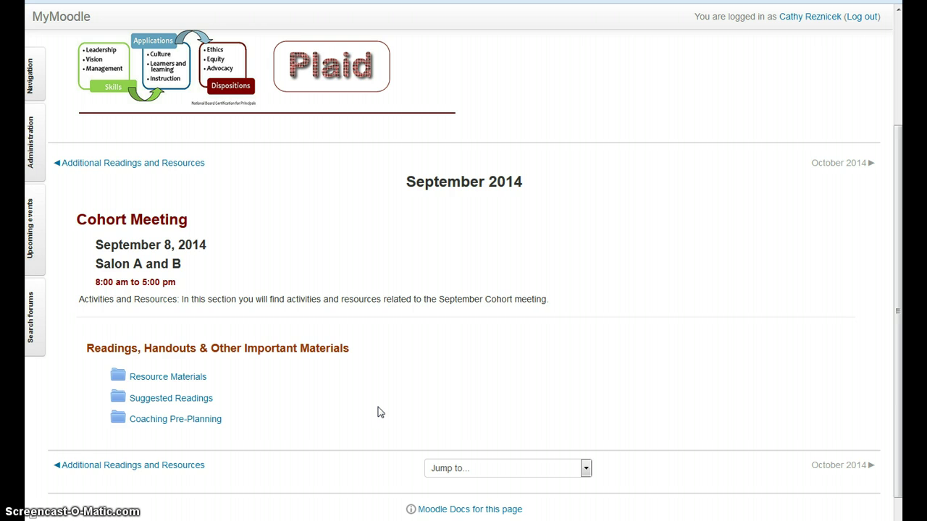
click(499, 472)
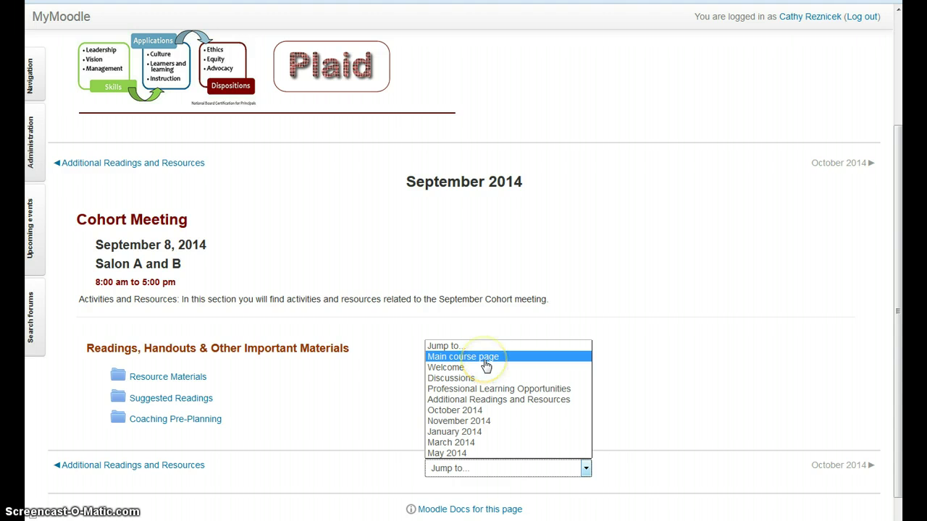
click(463, 357)
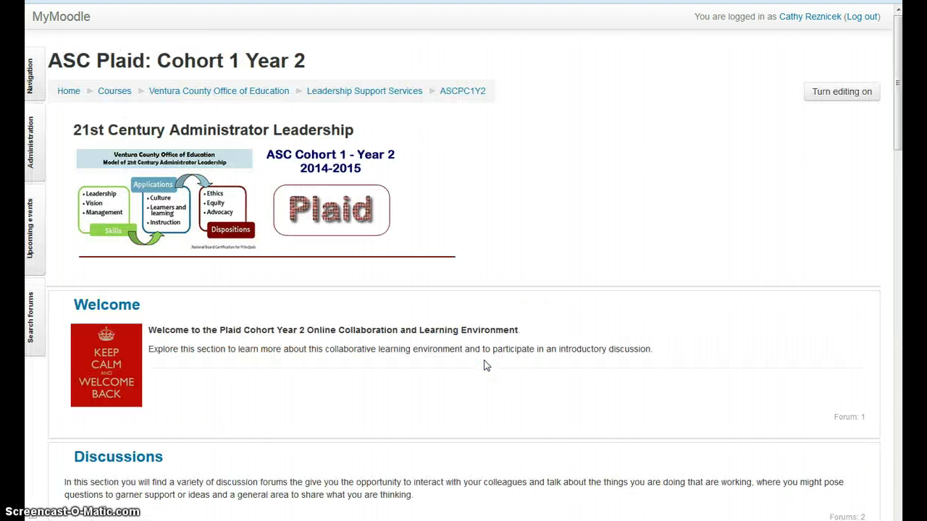
- Look through the main course page's sections down to October 2014 and return to its beginning
scroll(666, 289, down, 3)
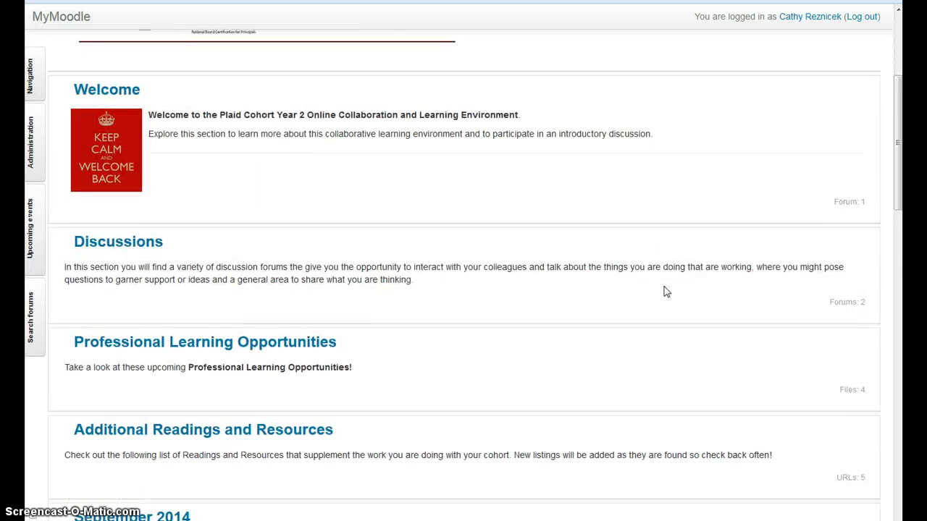
scroll(666, 292, down, 3)
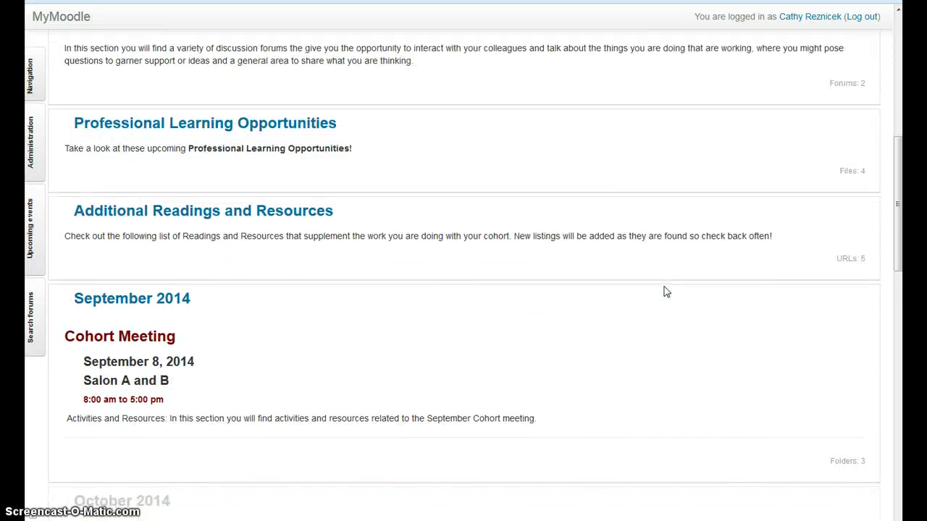
scroll(666, 291, down, 1)
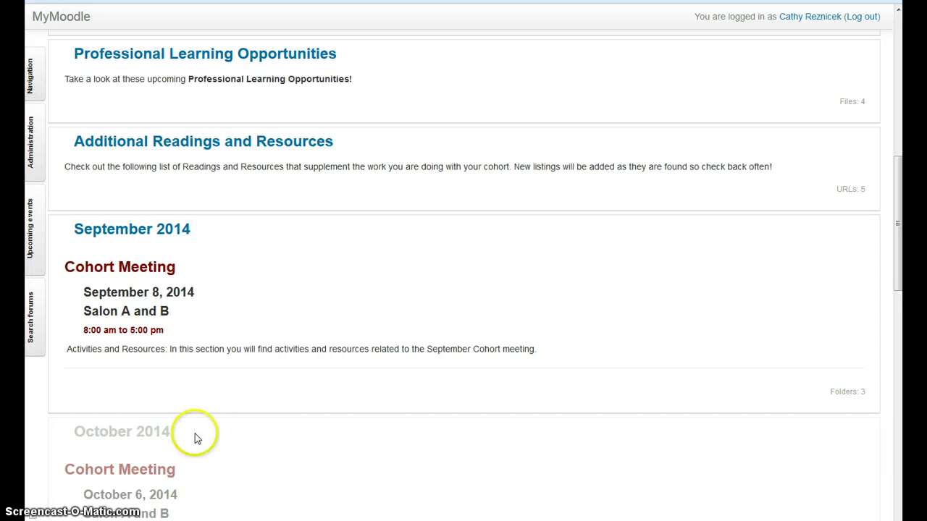
scroll(291, 409, up, 1)
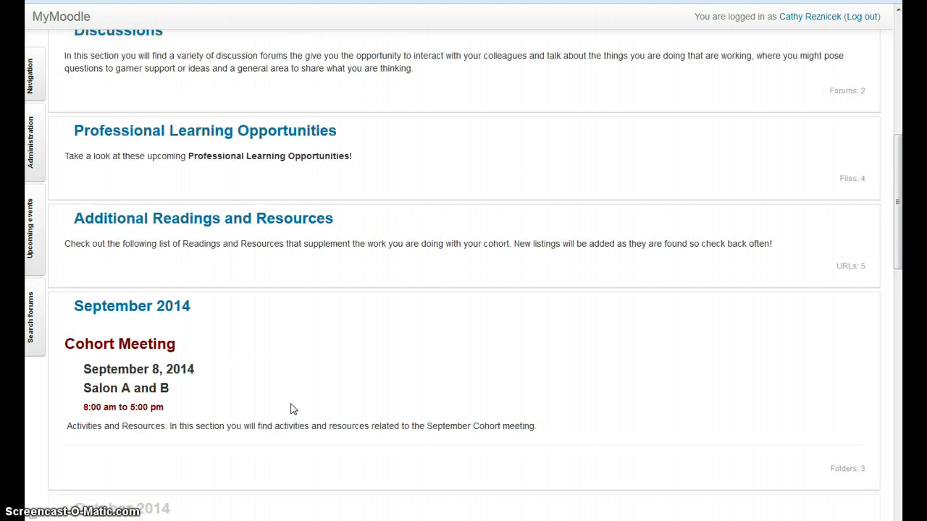
scroll(72, 372, up, 1)
scroll(154, 373, up, 2)
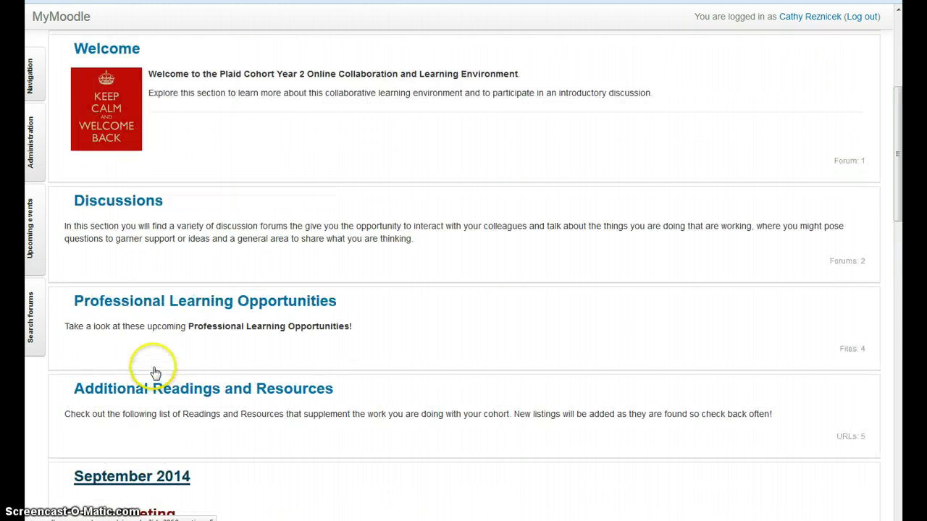
scroll(154, 372, up, 1)
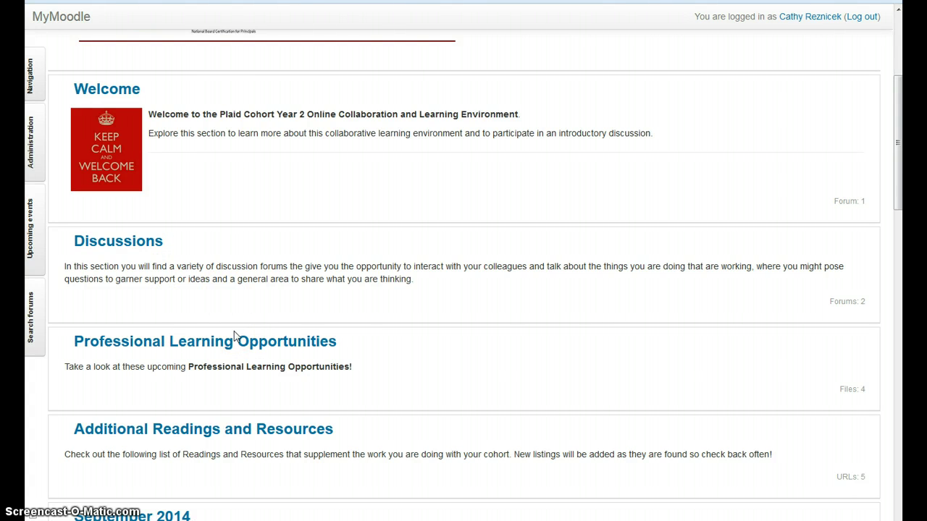
click(279, 321)
scroll(279, 321, up, 3)
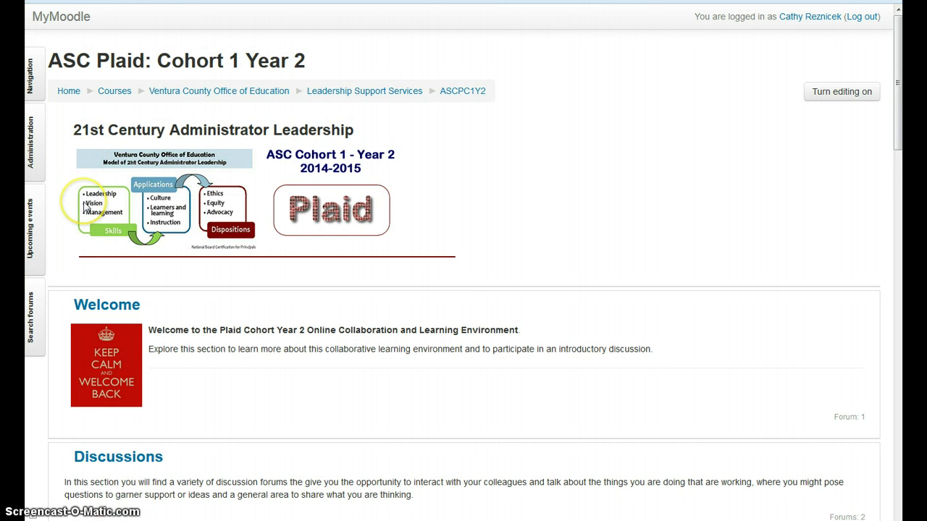
- Open the Edit profile page from the profile settings in the Administration block
click(32, 156)
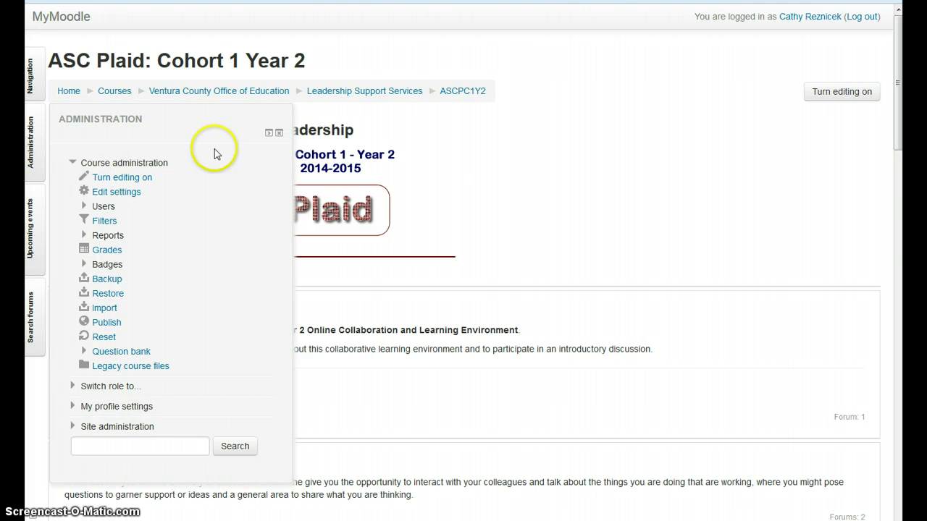
click(109, 407)
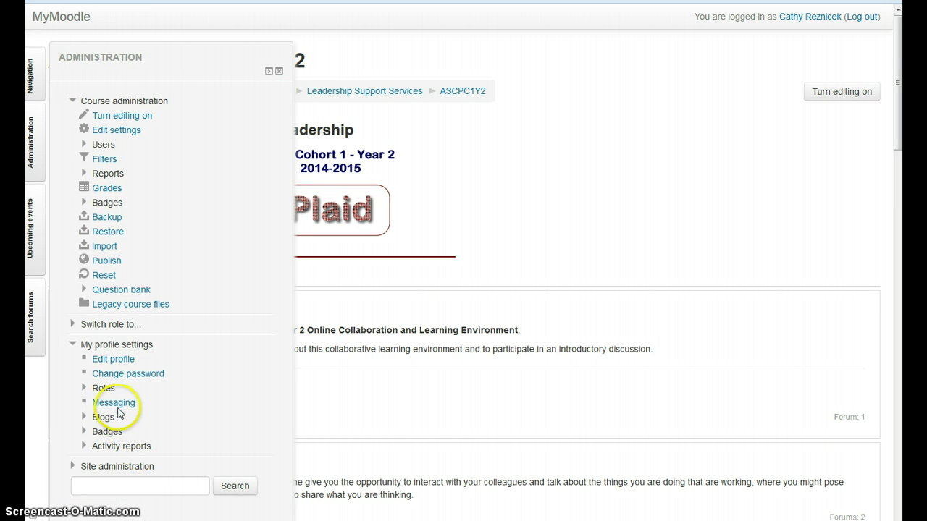
click(113, 360)
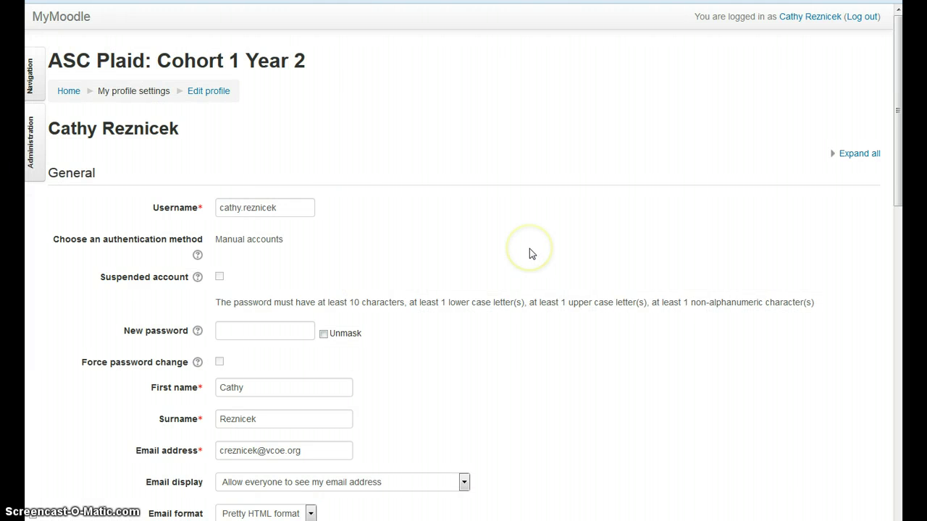
- Look through the Edit profile form down to the Description and expand the User picture section to view its upload options
scroll(529, 250, down, 5)
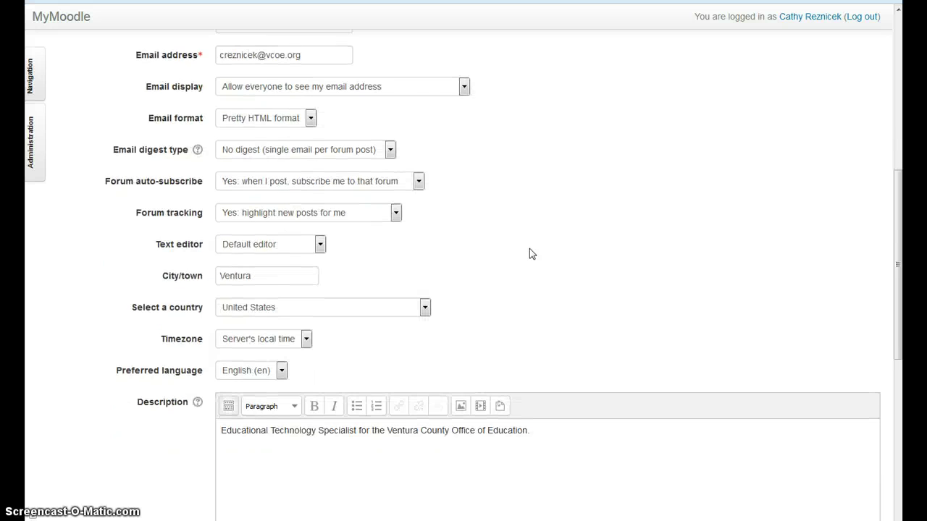
scroll(529, 249, down, 3)
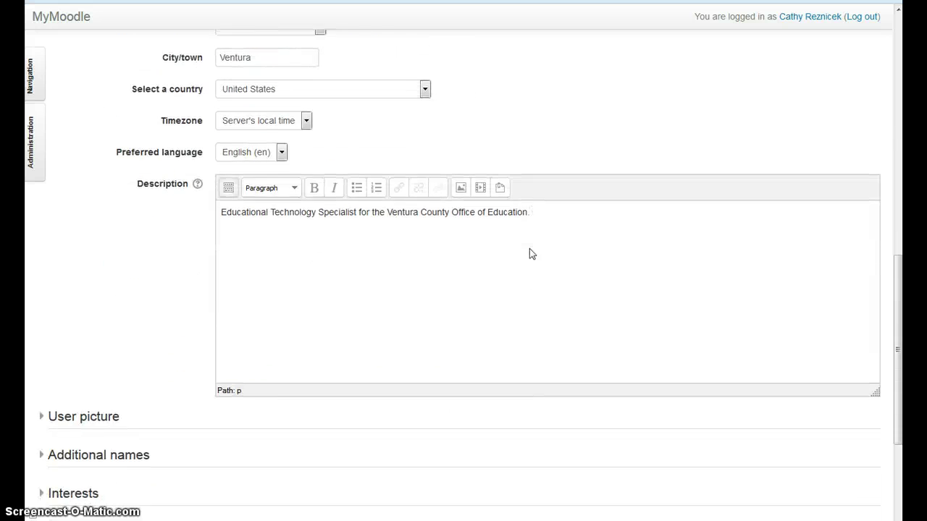
scroll(529, 248, down, 3)
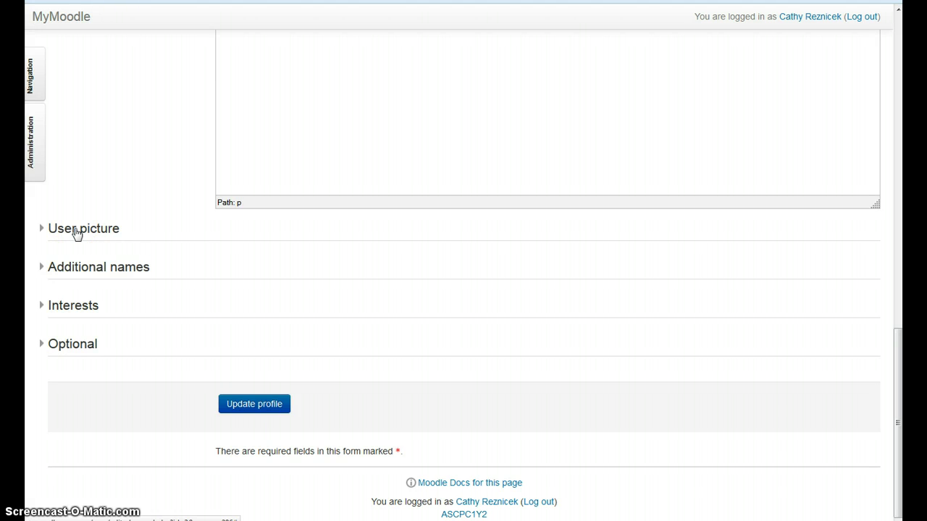
click(124, 239)
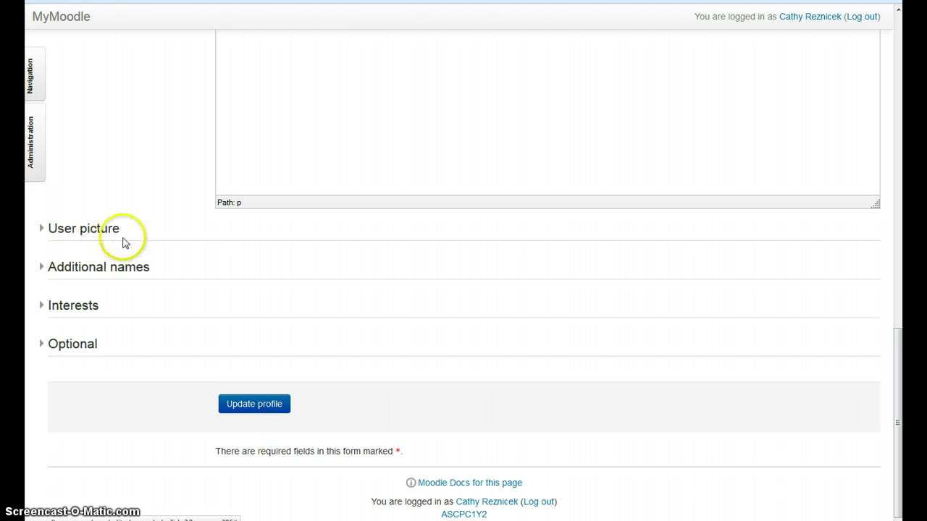
click(42, 231)
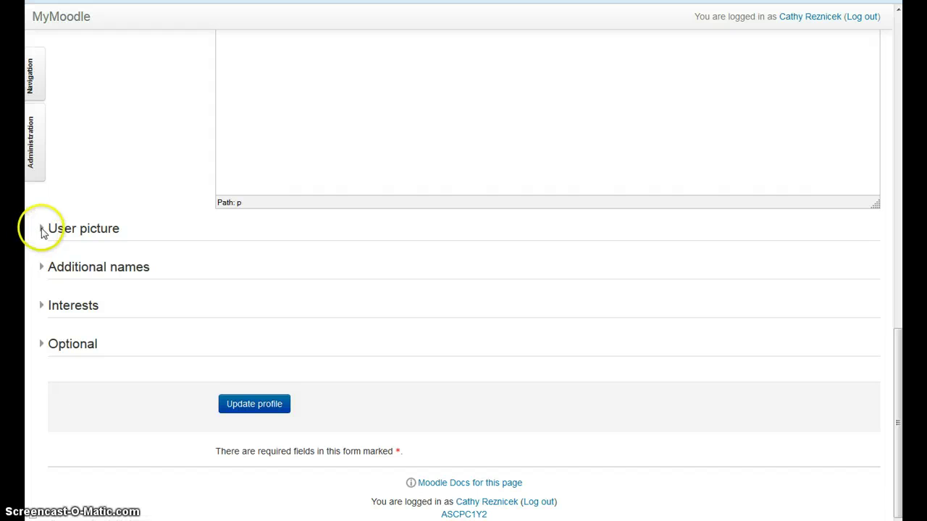
click(79, 233)
scroll(326, 279, down, 2)
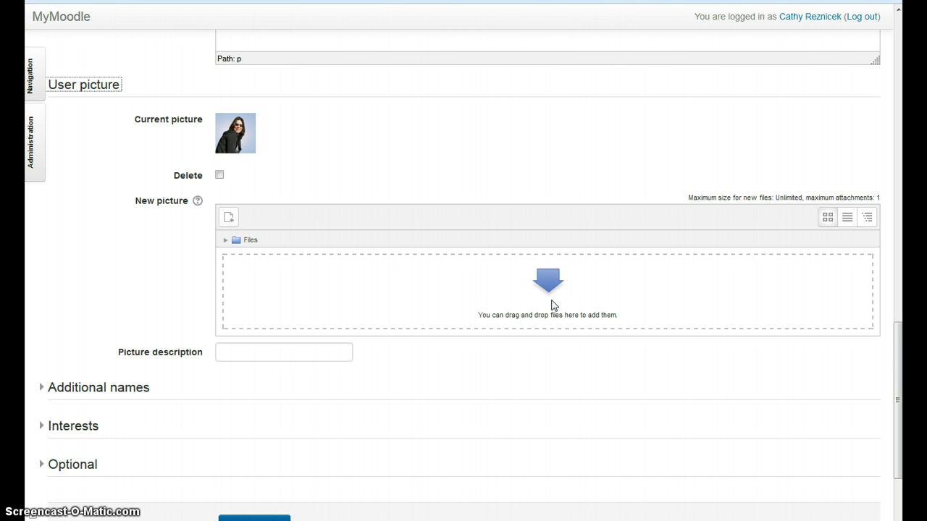
- Open the Messaging page from the profile settings in the Administration block
scroll(551, 305, up, 5)
scroll(552, 305, up, 9)
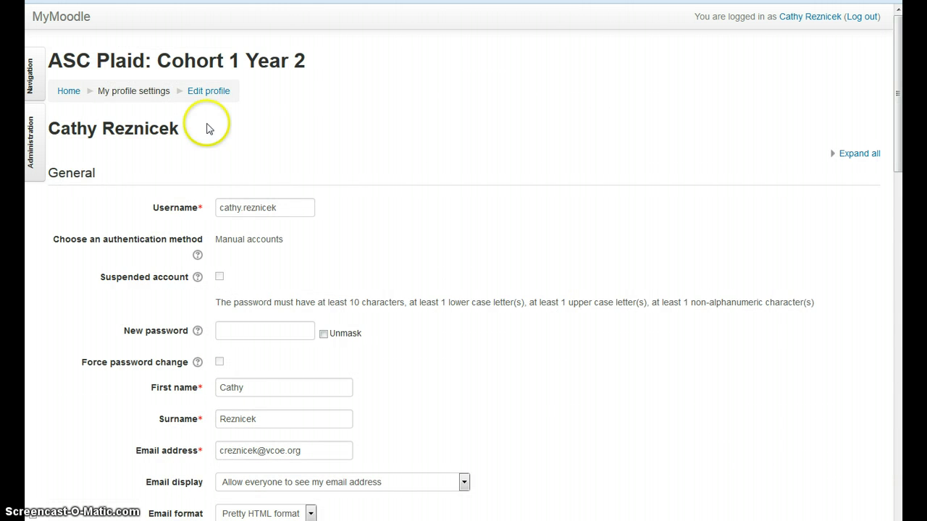
click(34, 141)
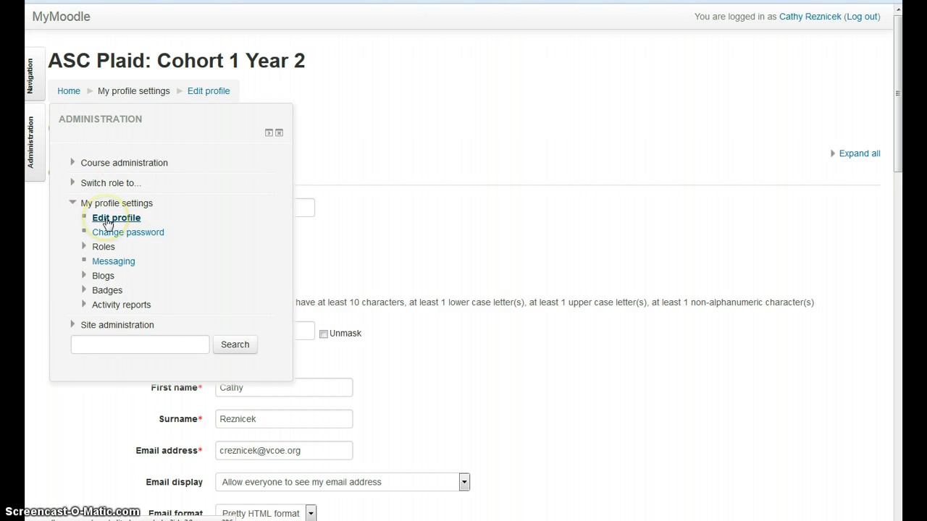
click(30, 141)
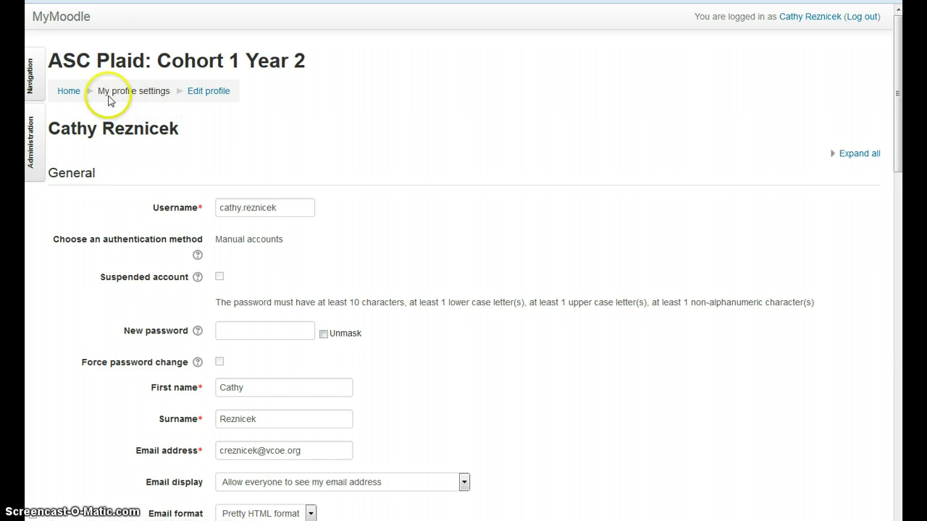
click(34, 141)
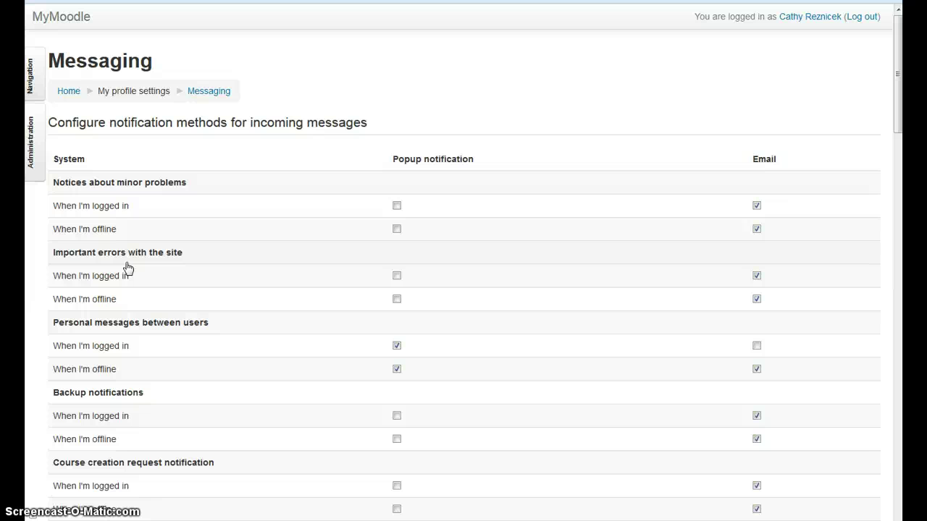
- Review the popup and email notification options down to Subscribed forum posts and return to the beginning of the Messaging page
click(401, 238)
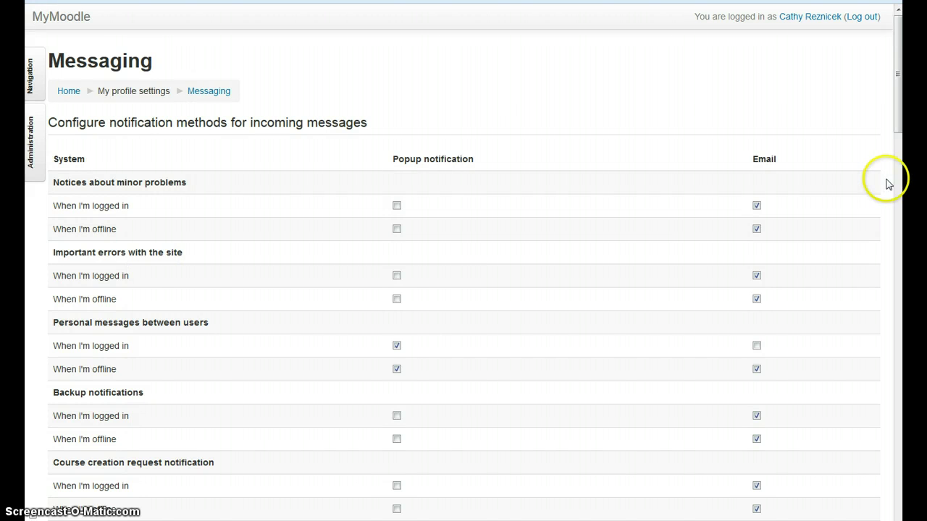
drag(900, 102, 873, 379)
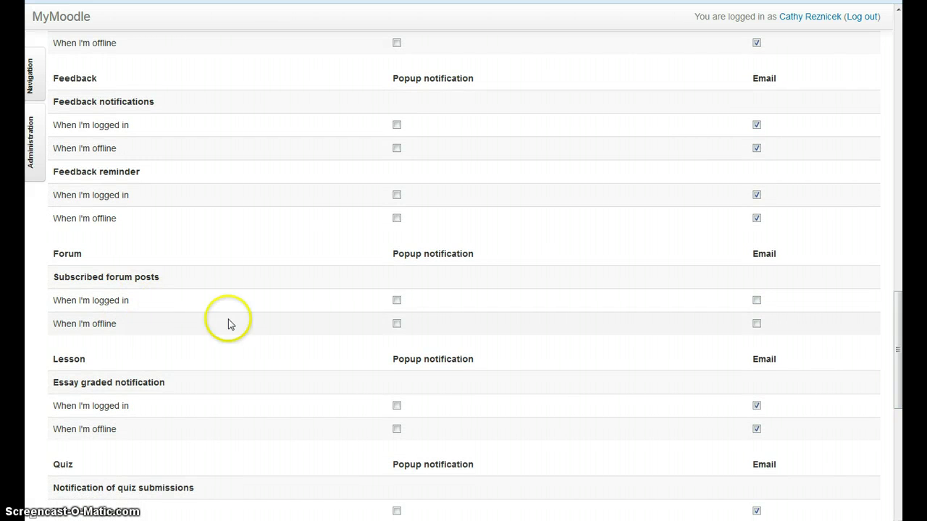
click(766, 338)
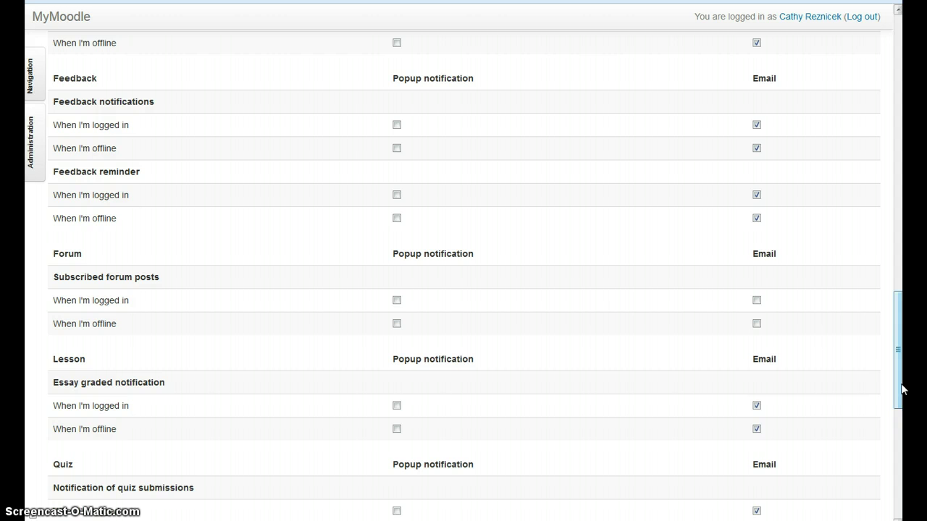
drag(902, 390, 897, 103)
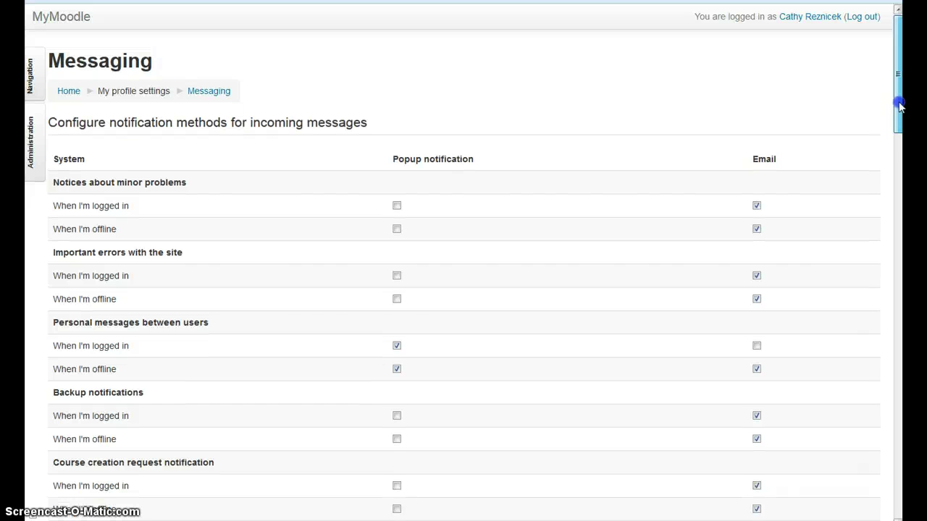
- Check the profile settings in the Administration block and go back to the ASC Plaid: Cohort 1 Year 2 course page
click(32, 141)
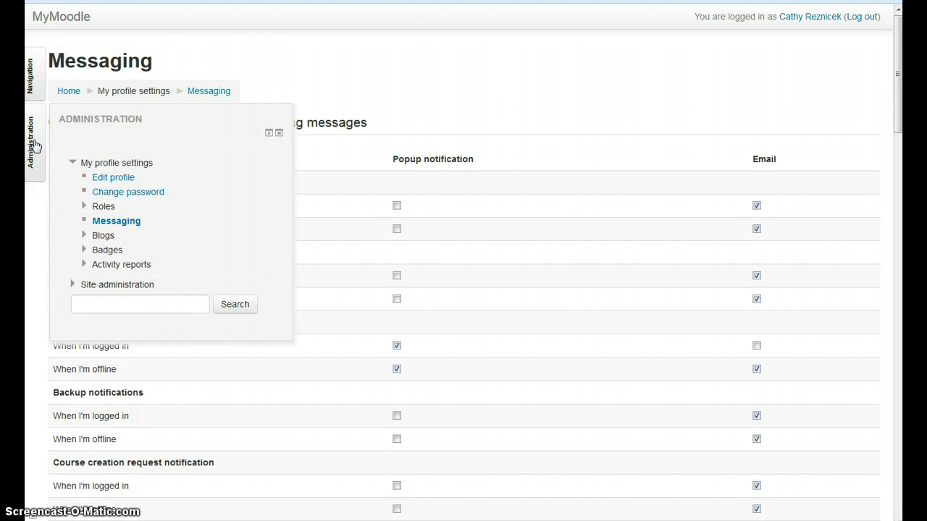
click(68, 155)
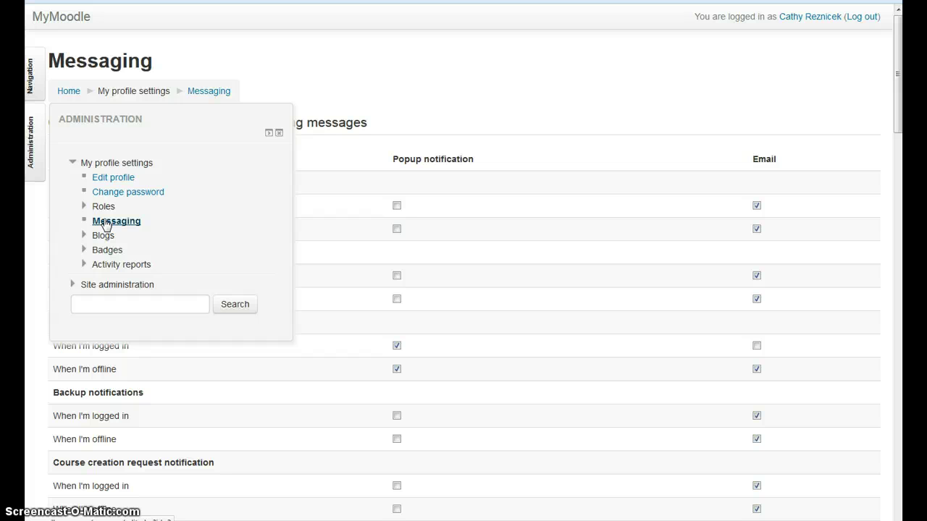
click(32, 72)
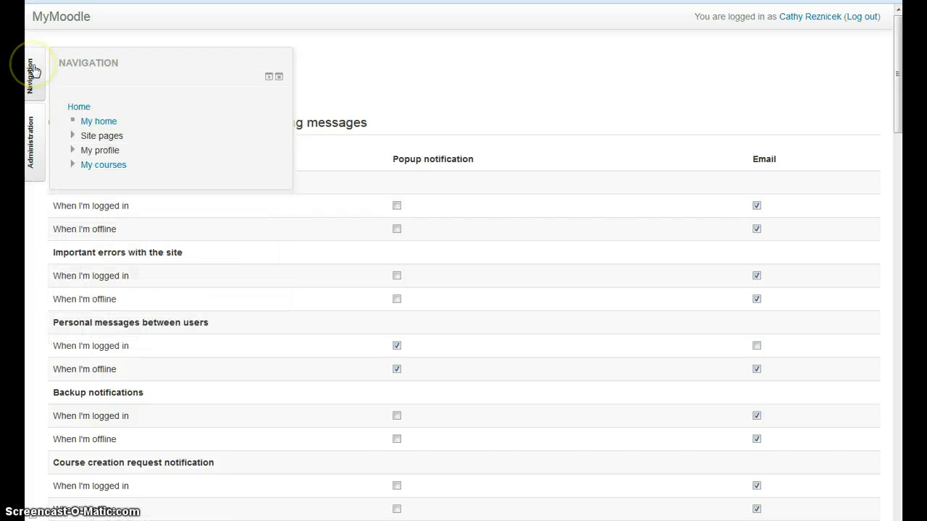
click(31, 58)
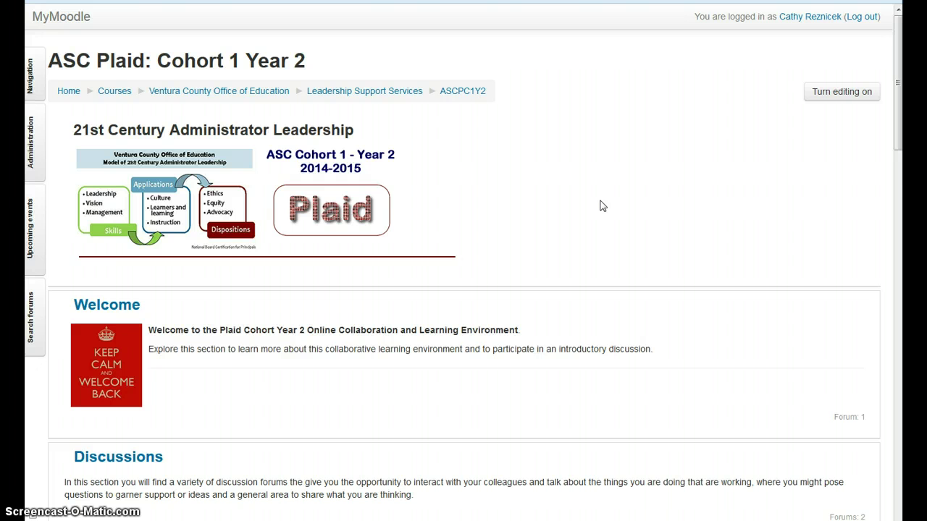
scroll(599, 206, down, 2)
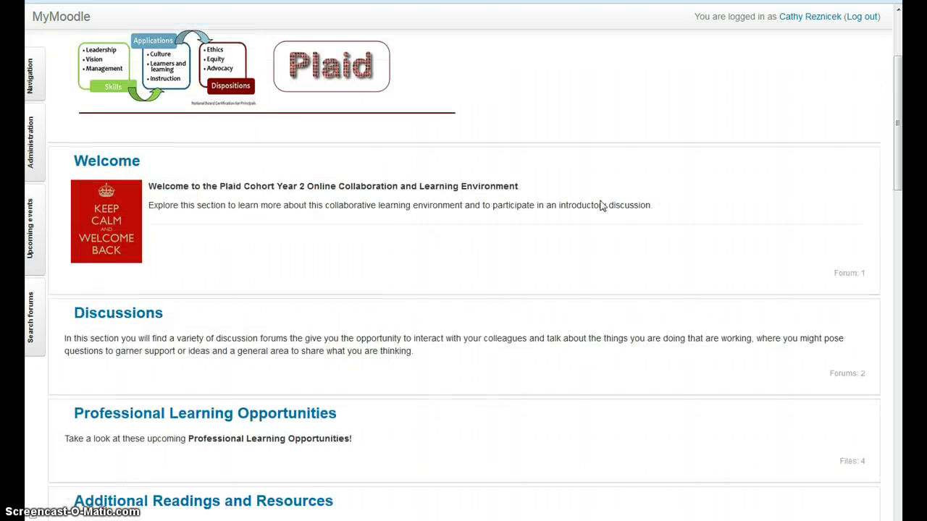